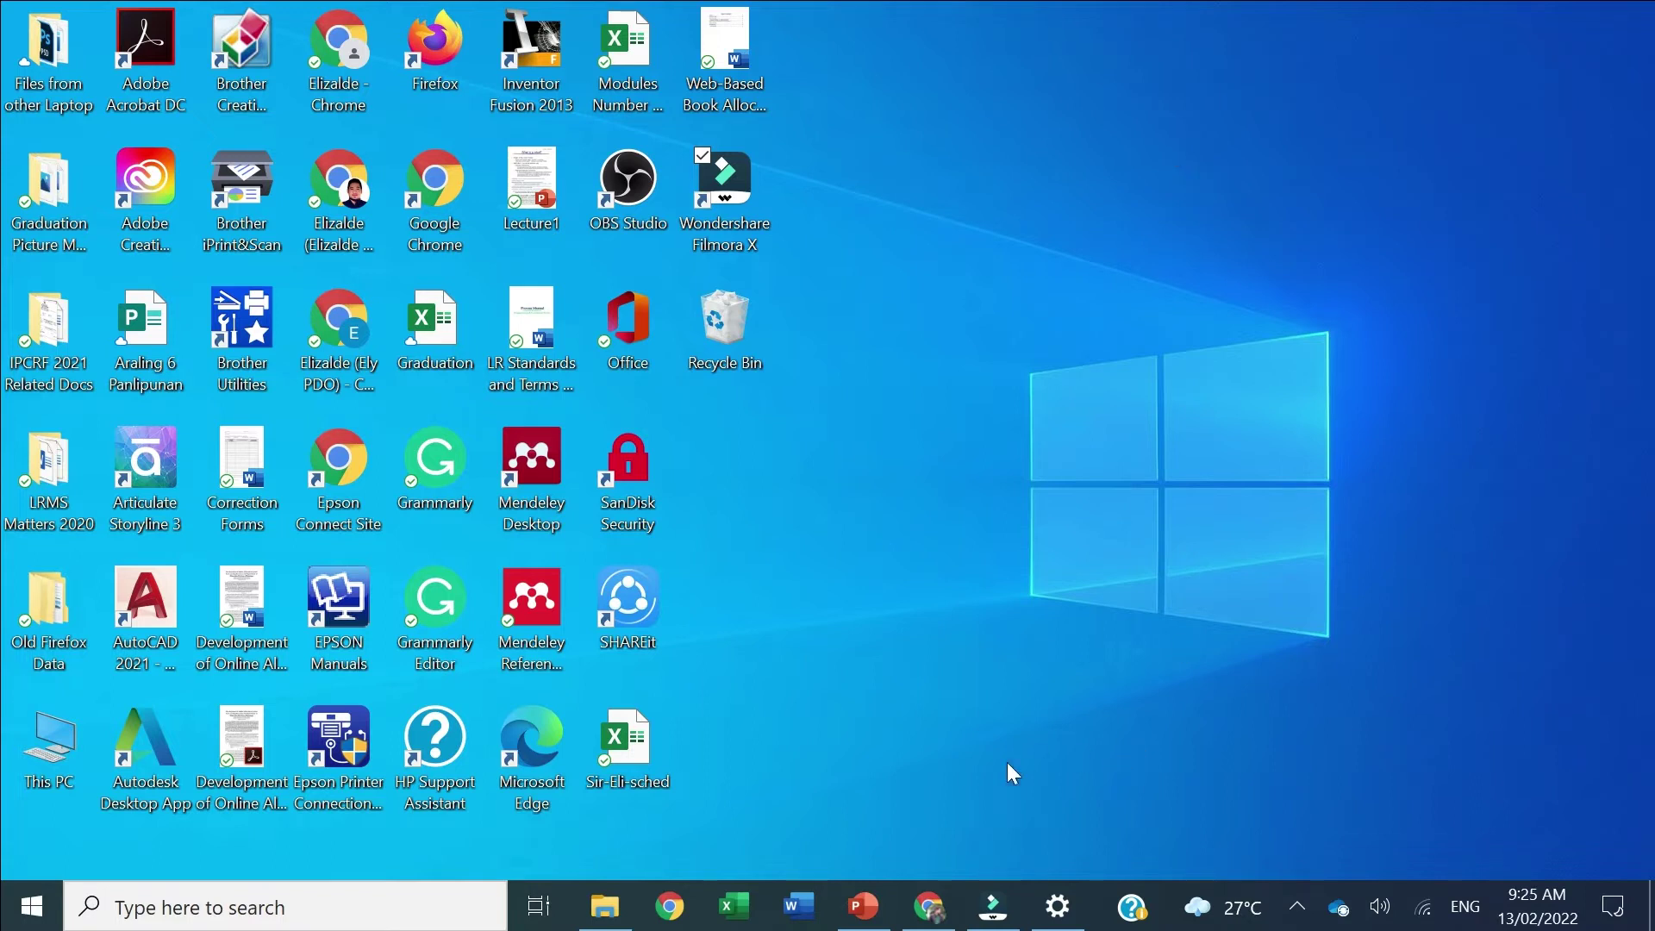
# Start Word, create a blank document and bring up its drawing tools
pyautogui.click(810, 906)
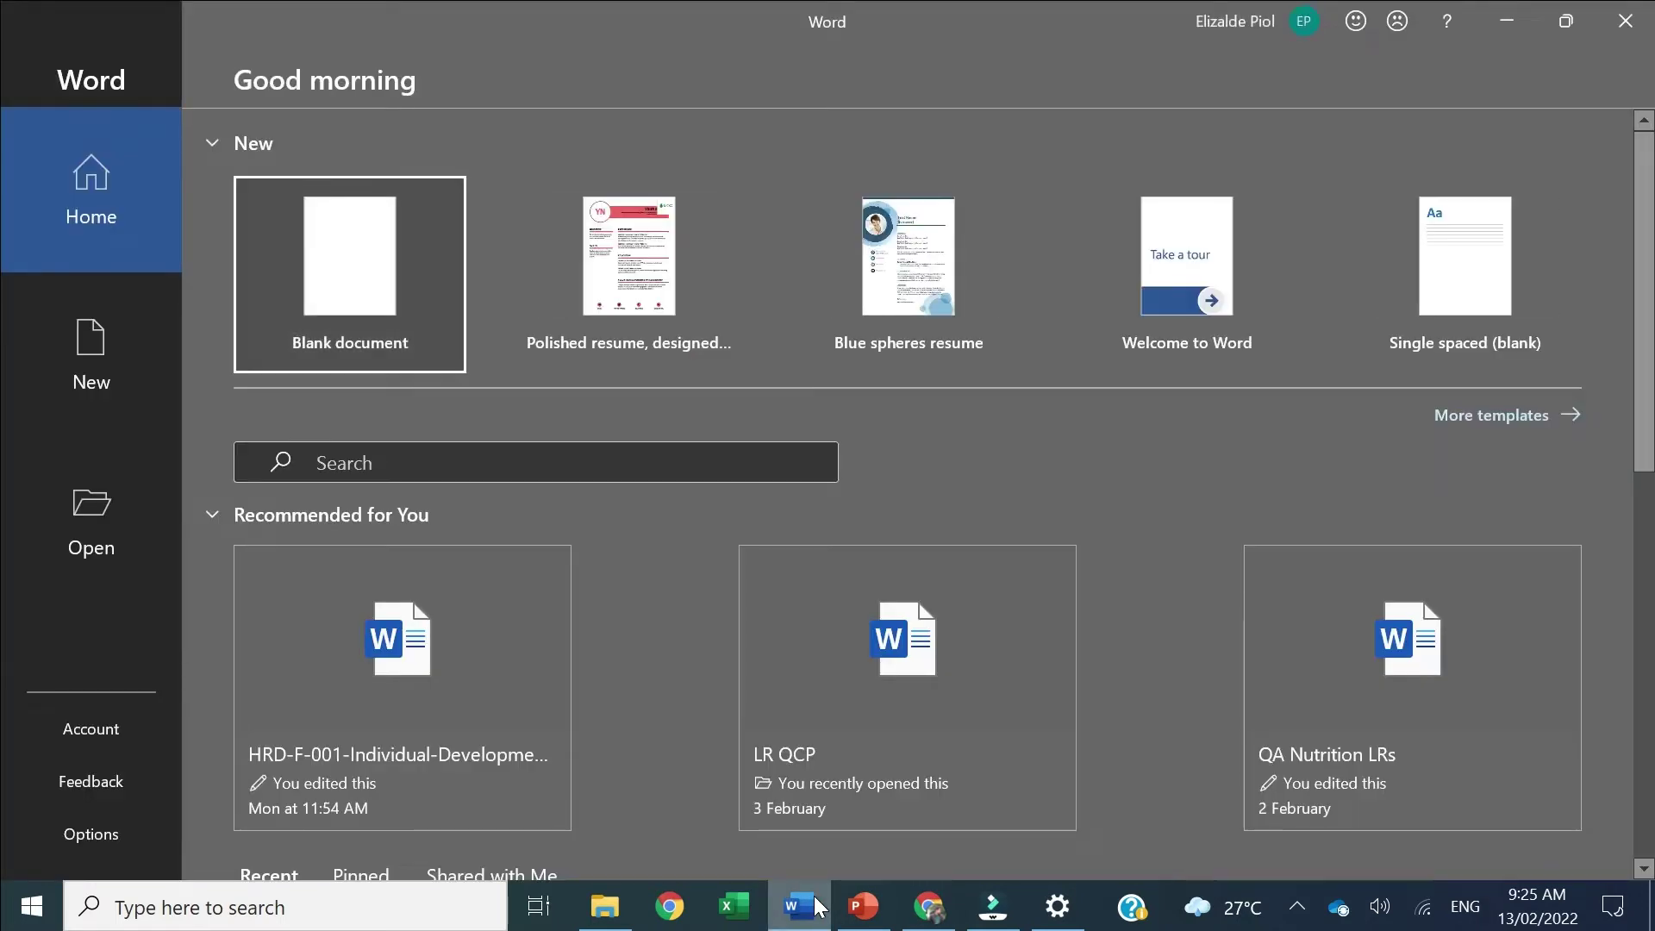
pyautogui.click(379, 285)
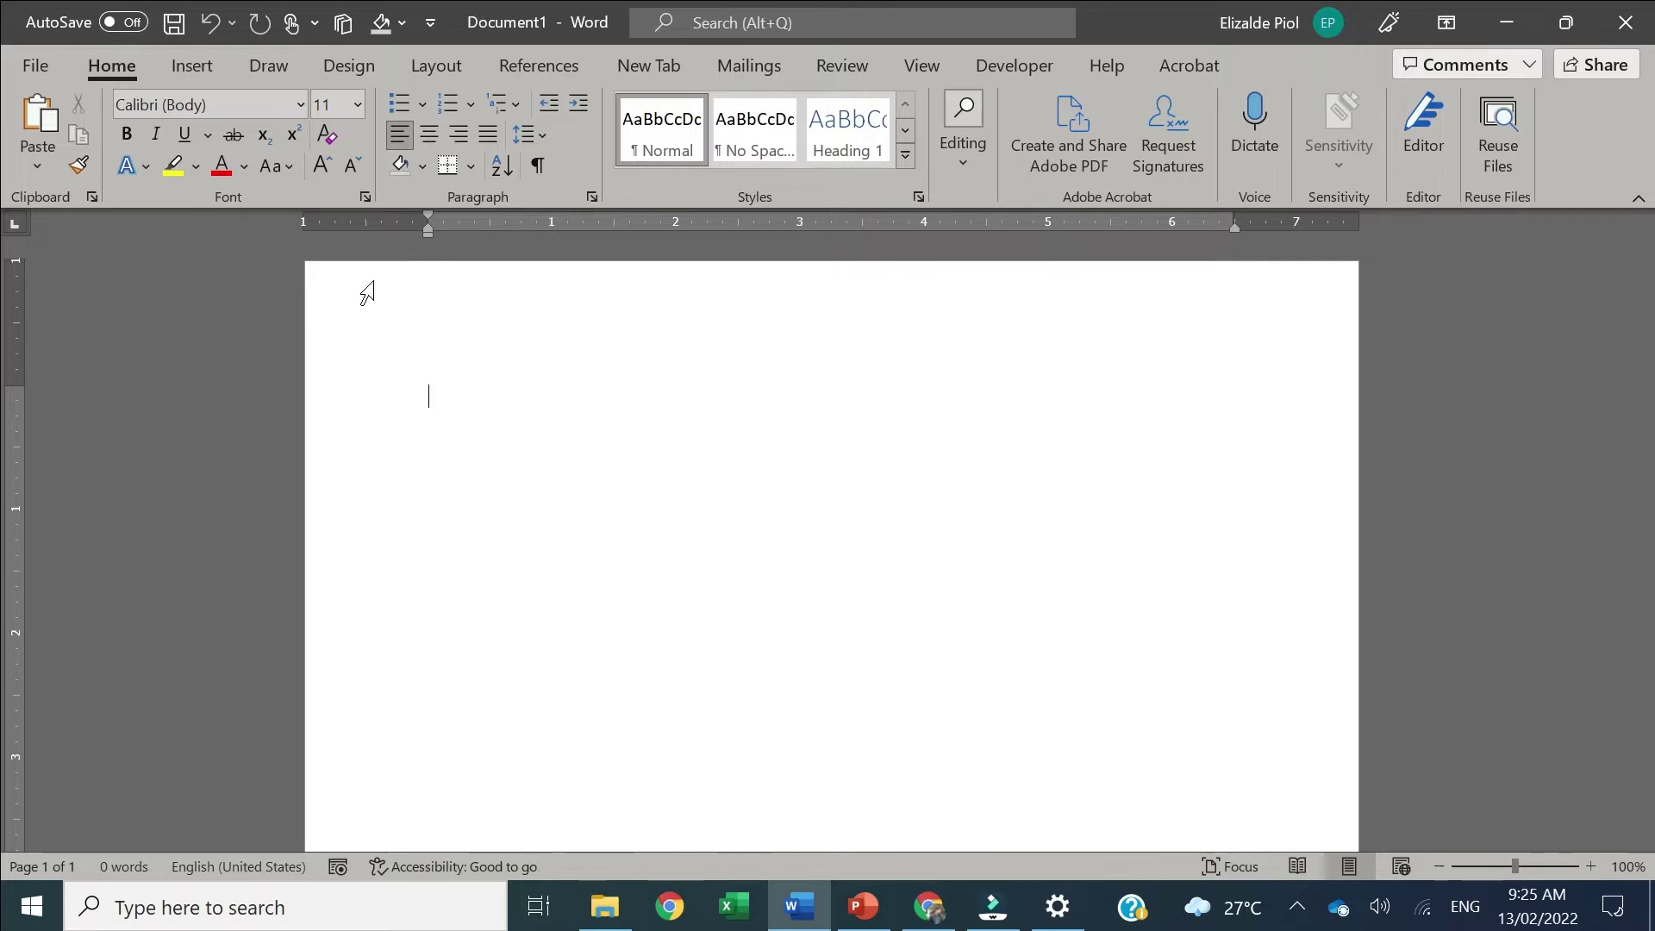
pyautogui.click(252, 72)
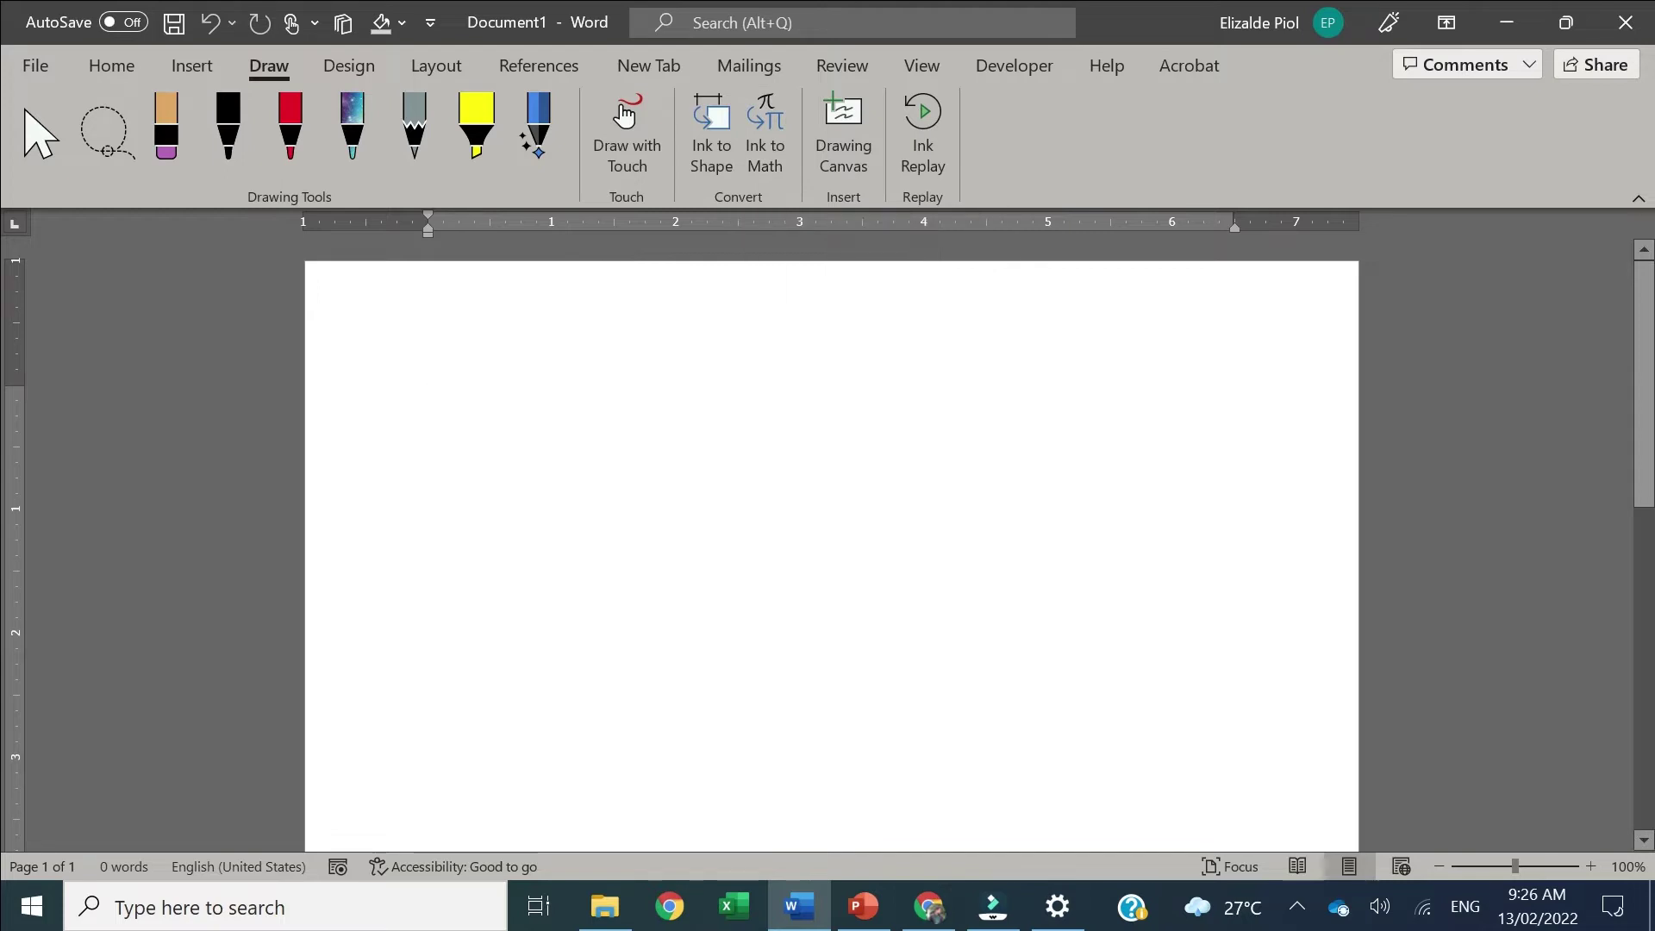
# Switch to Chrome and search Google for "math equation example"
pyautogui.click(924, 897)
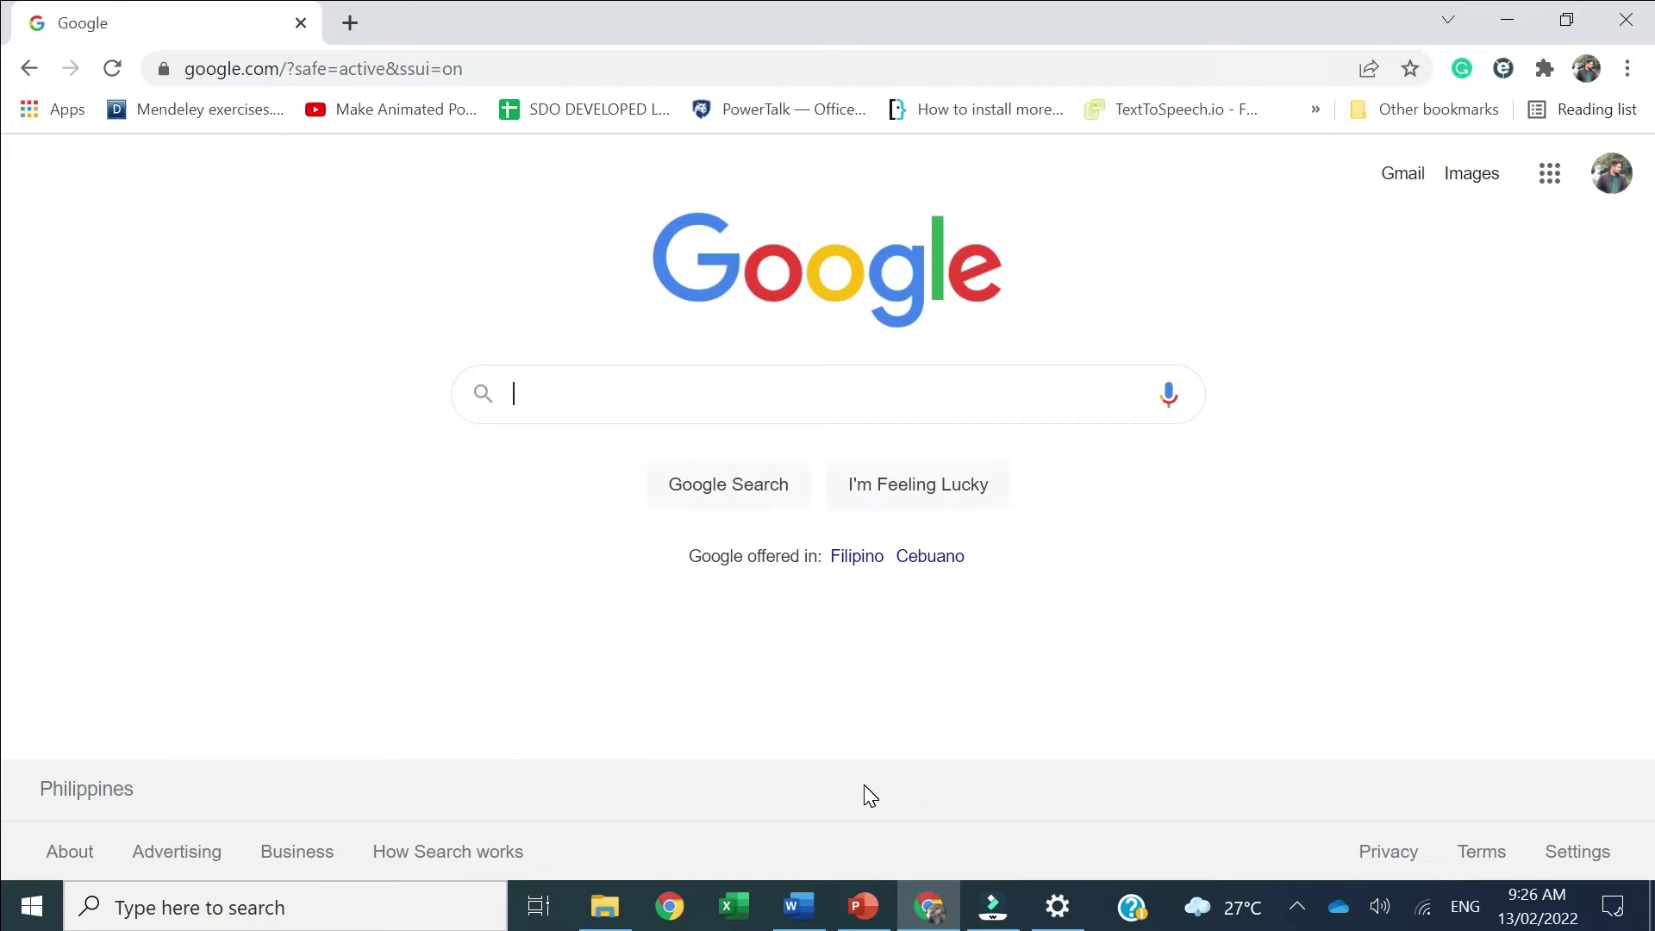
pyautogui.write('mathe')
pyautogui.press('BackSpace')
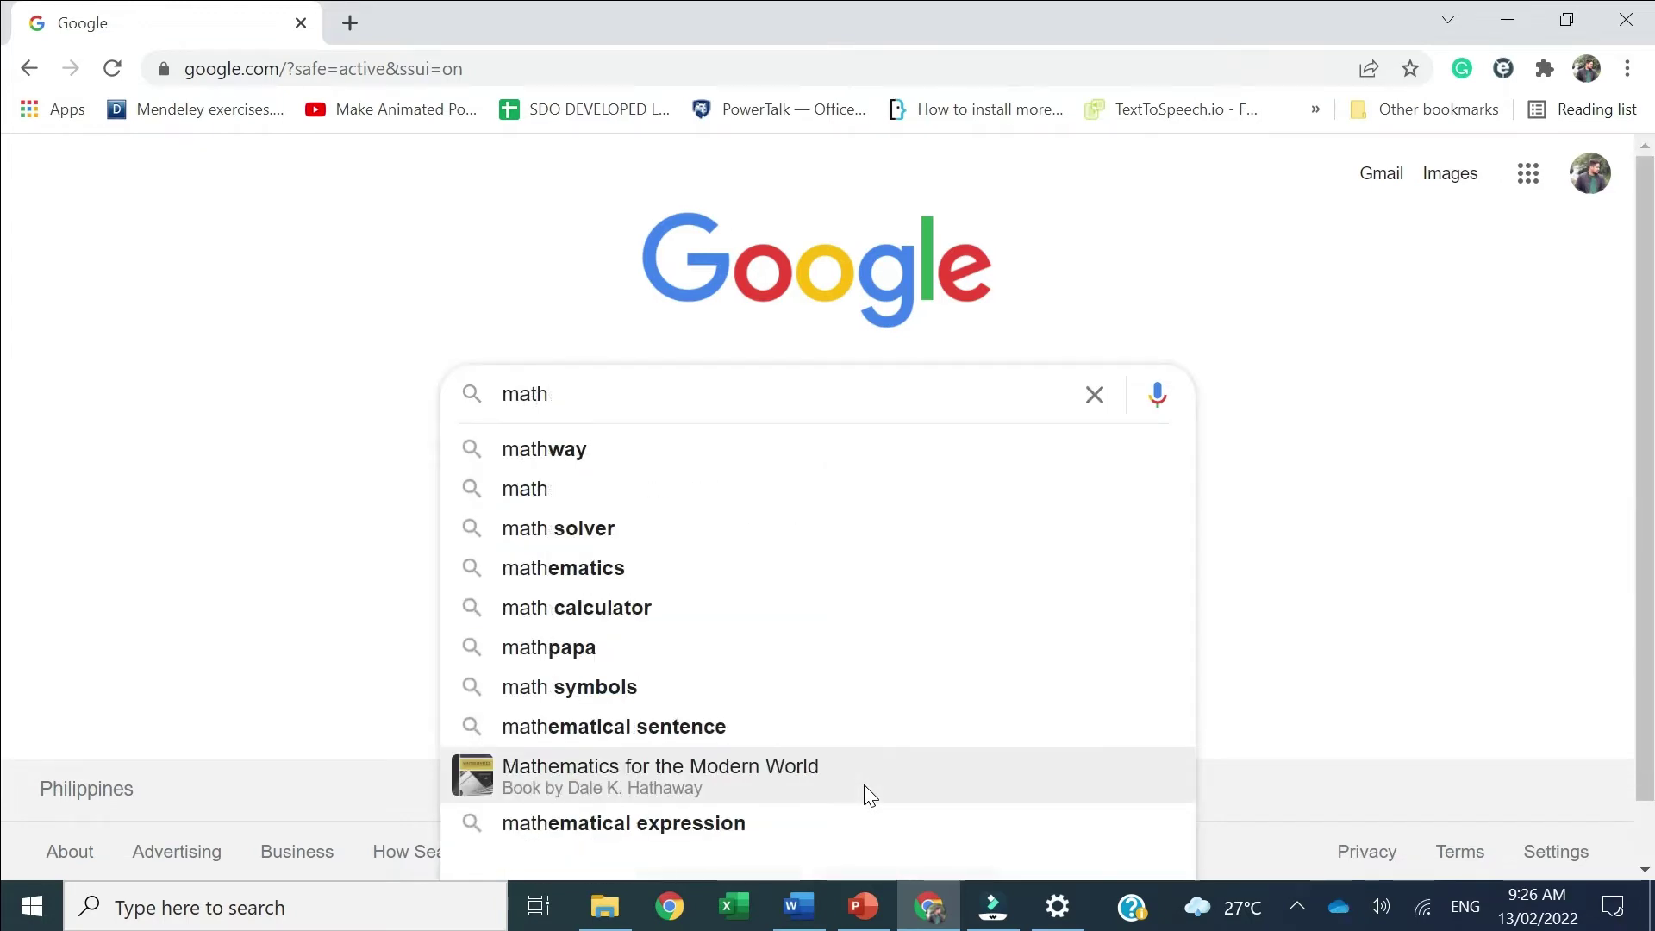
pyautogui.write('equa')
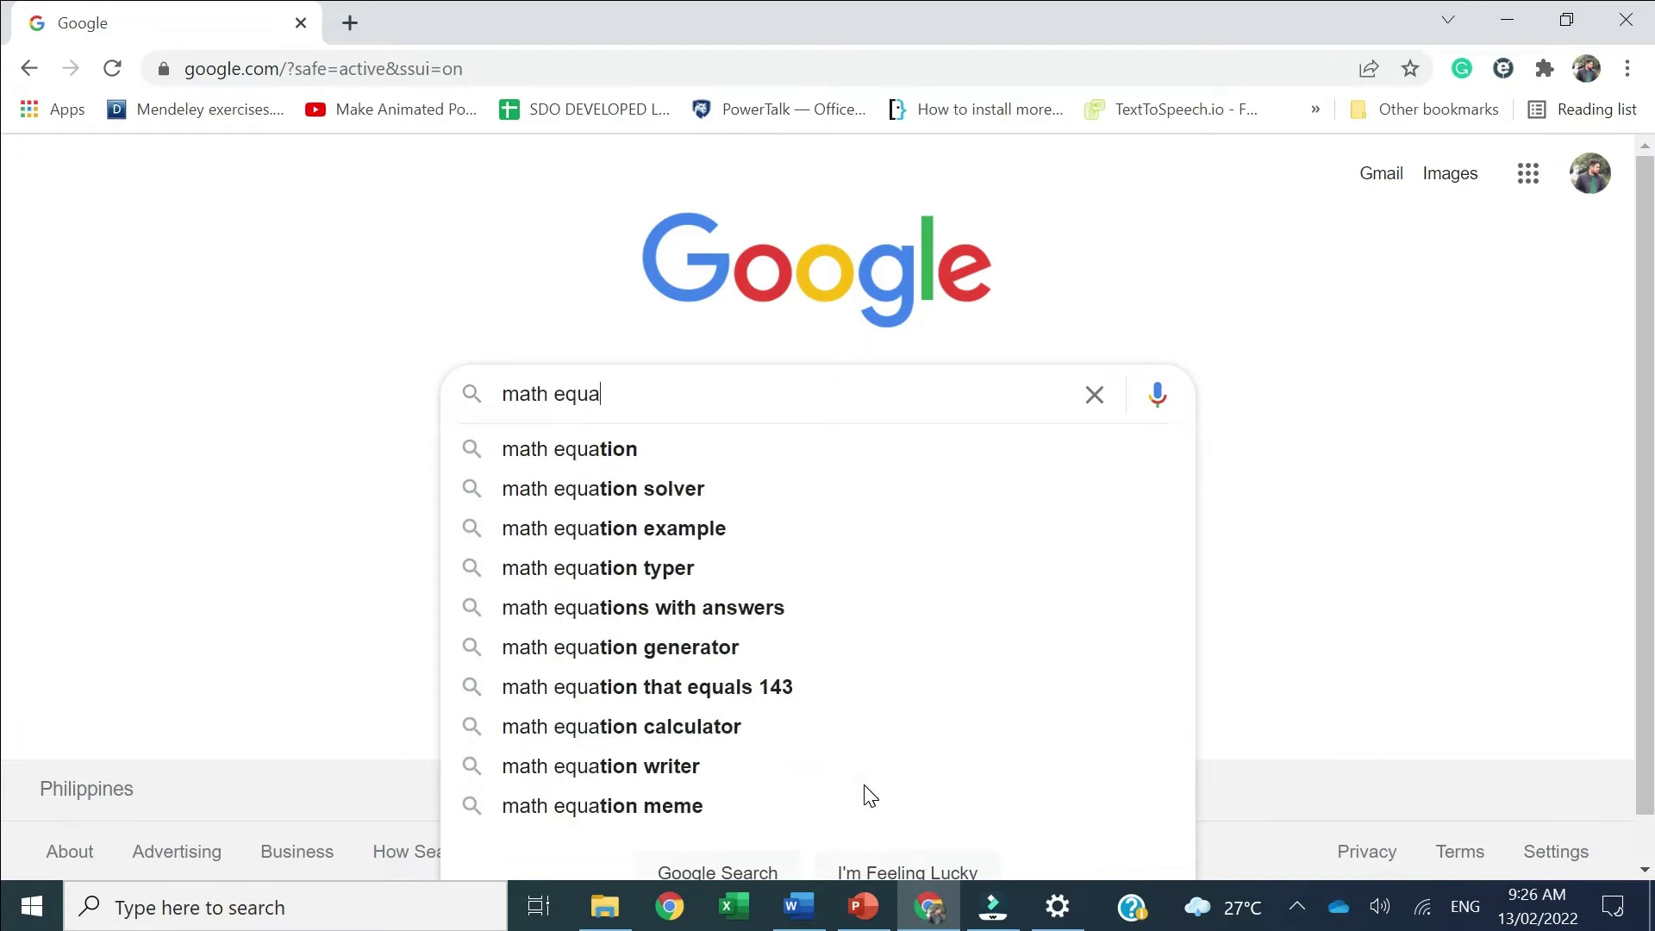
pyautogui.write('tion')
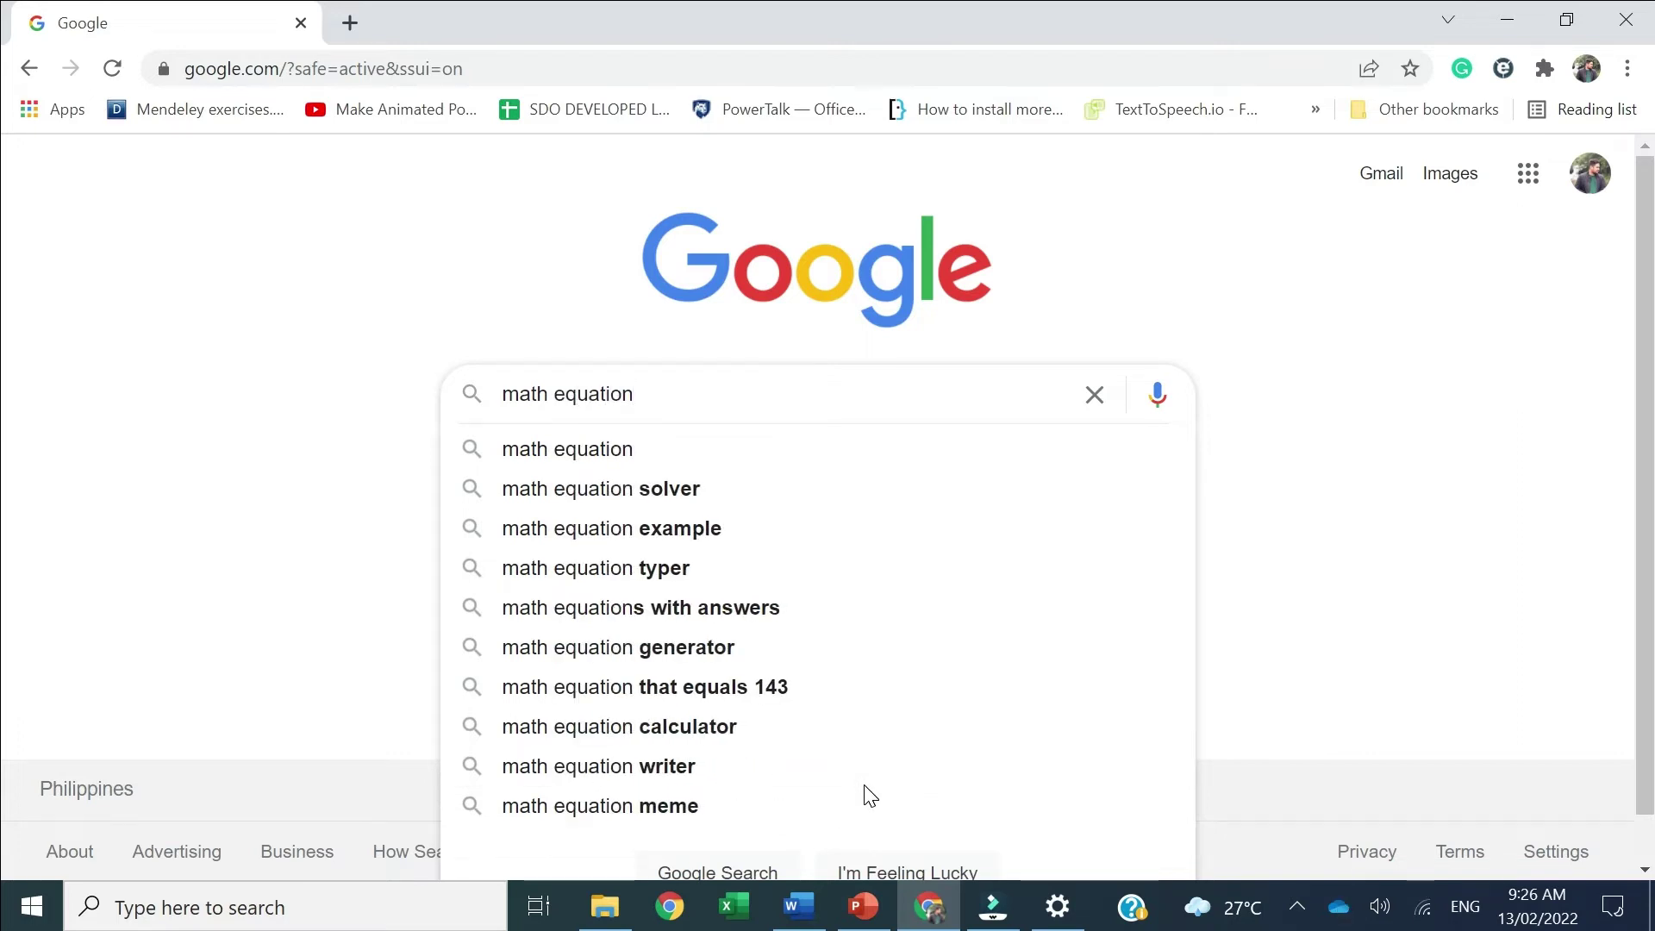
pyautogui.press('Down')
pyautogui.press('Down')
pyautogui.press('Down')
pyautogui.press('Return')
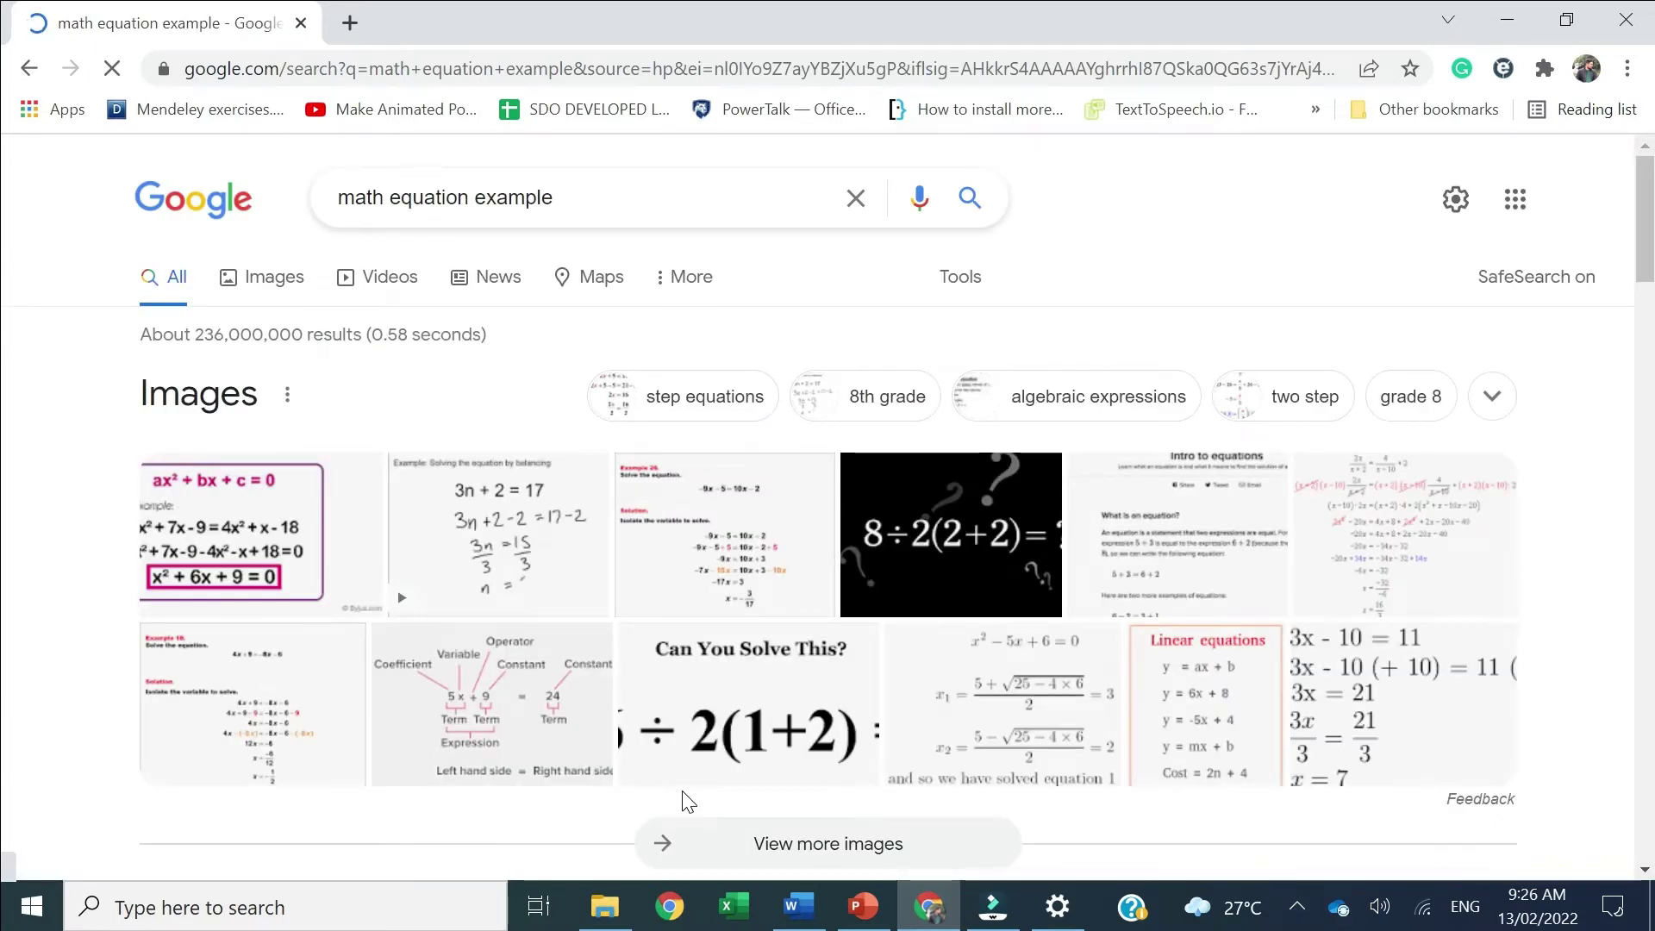
# Open the Wikimedia Commons image result showing the solved quadratic equation x² − 5x + 6 = 0 and copy the image
pyautogui.click(966, 718)
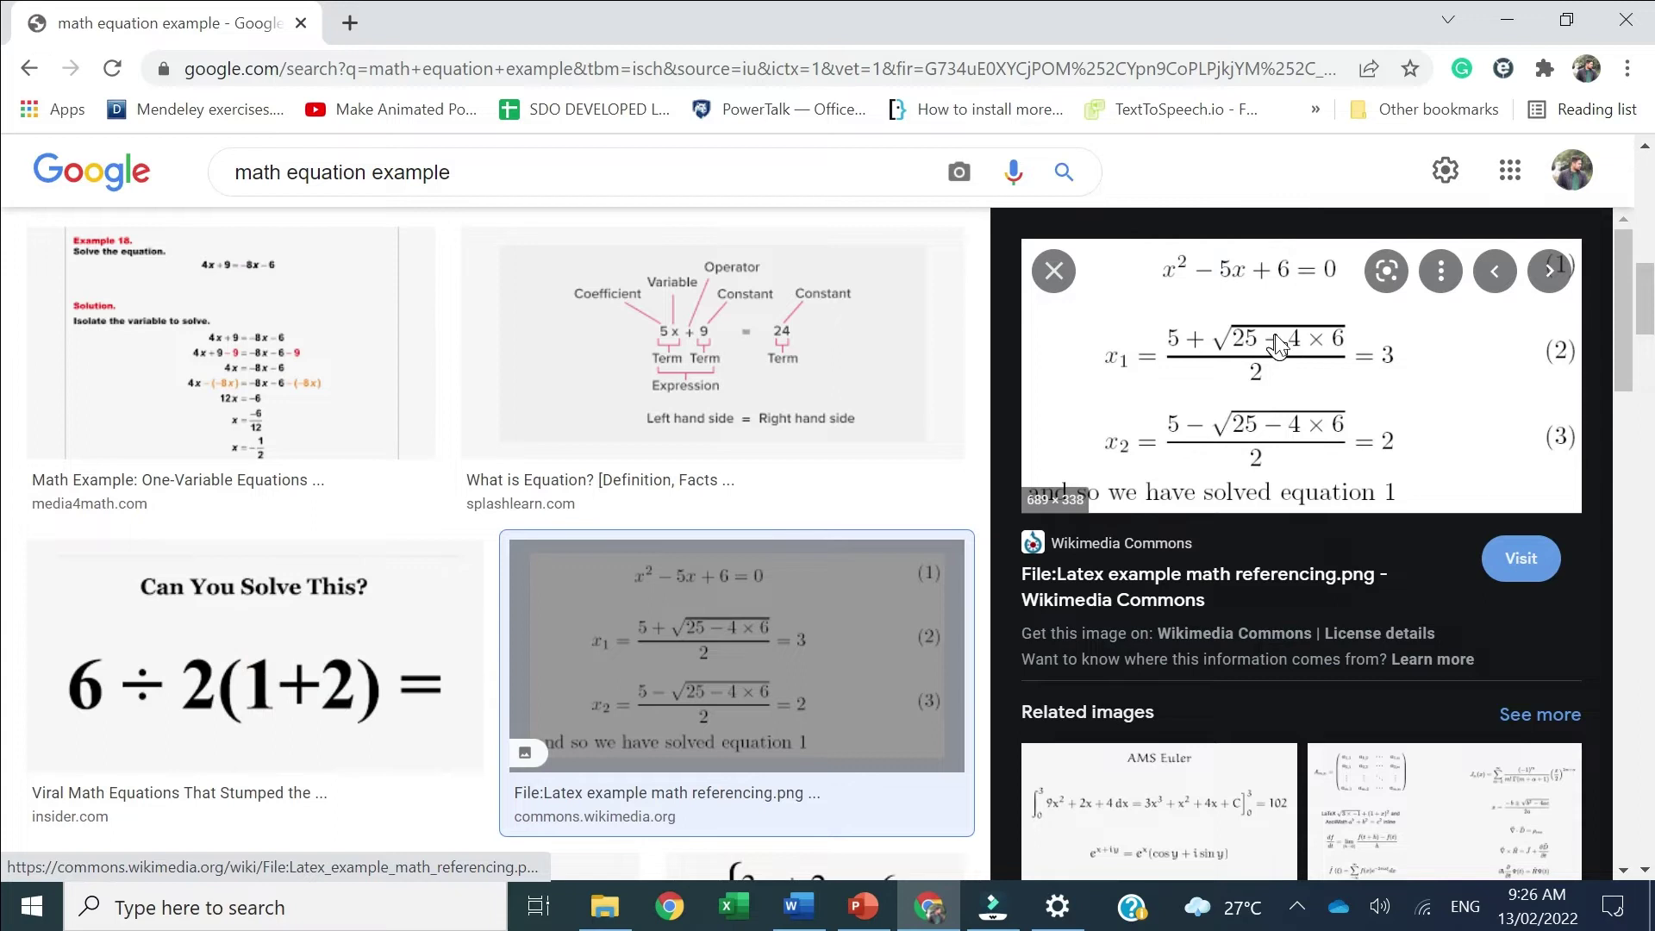
pyautogui.rightClick(1276, 345)
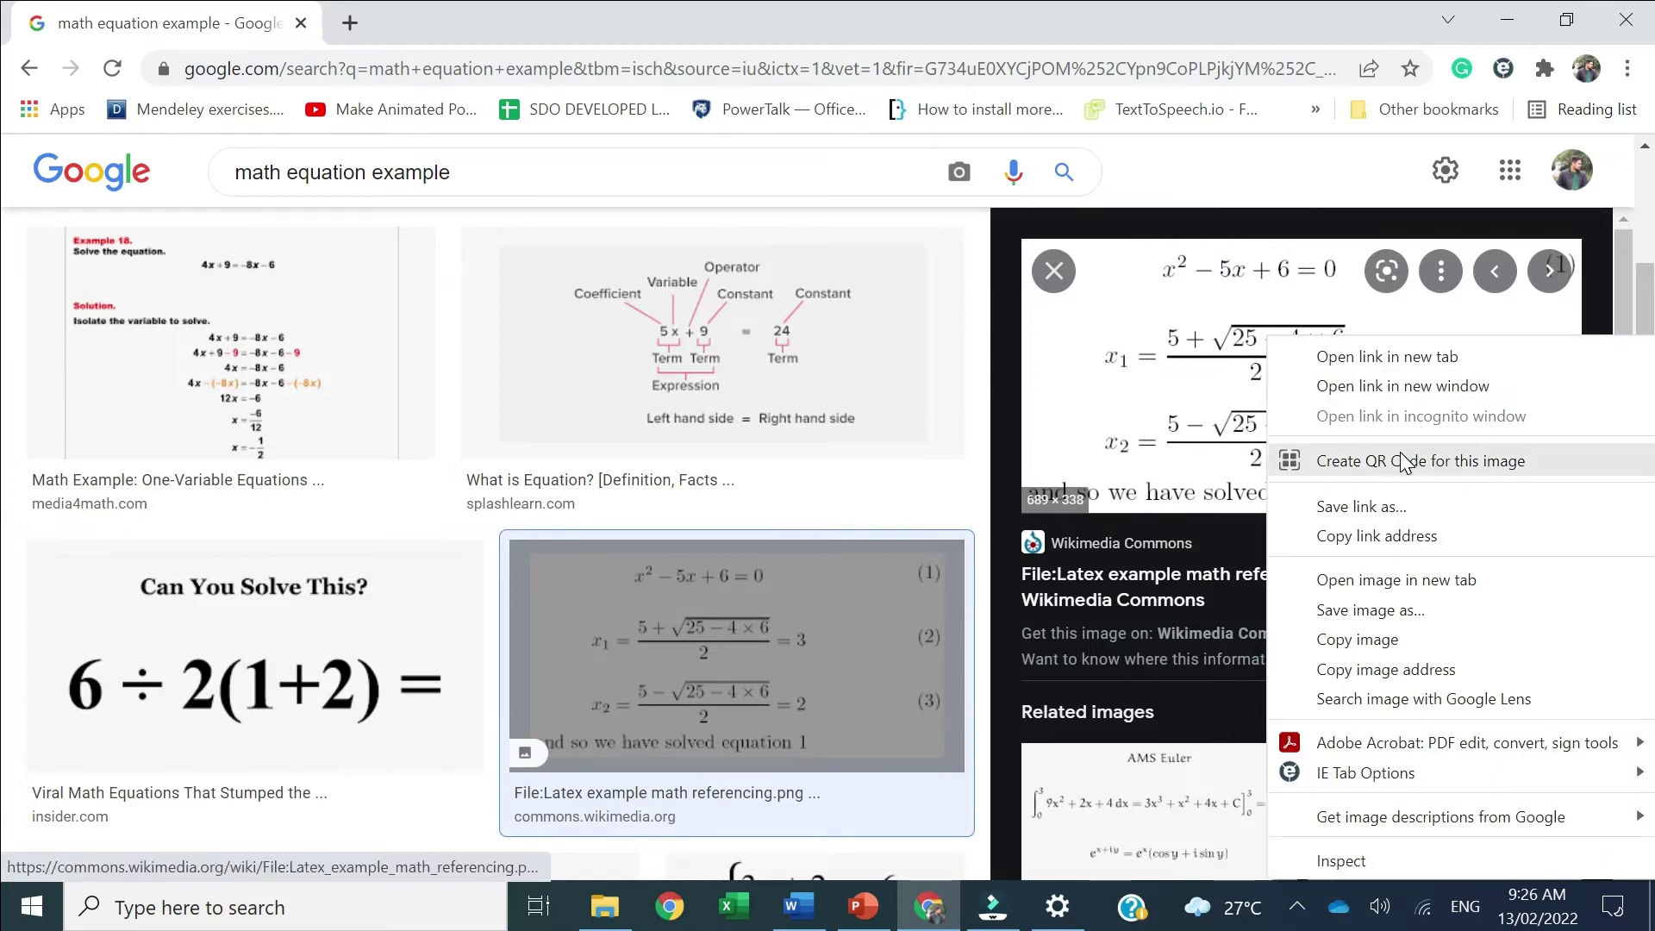
pyautogui.click(1385, 645)
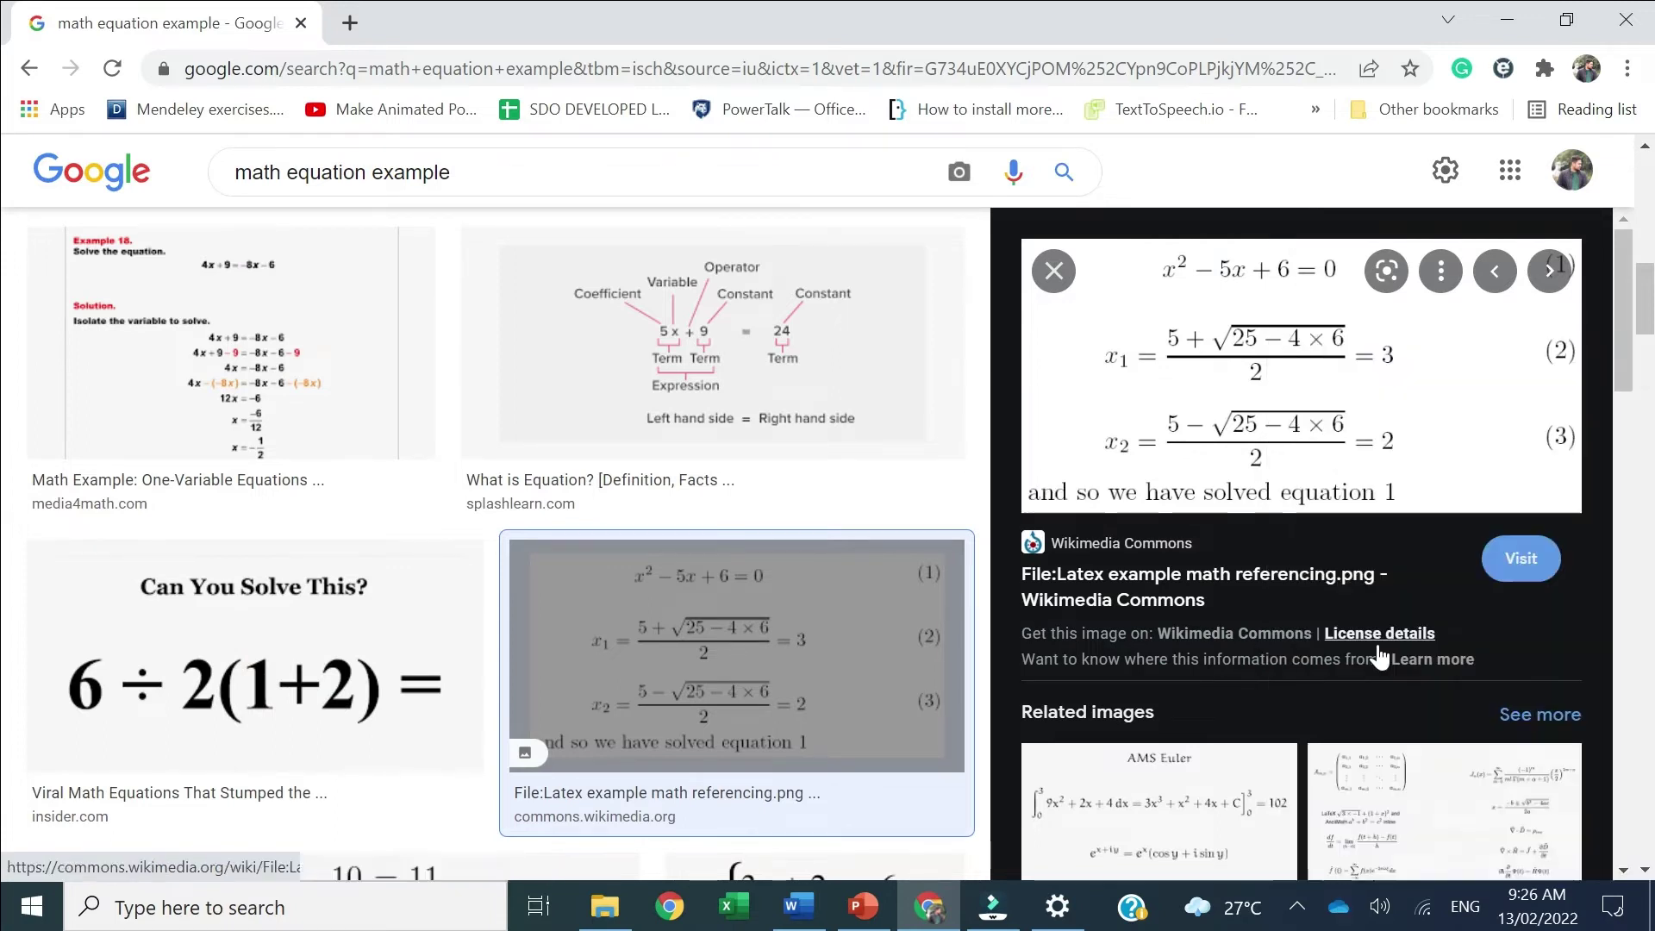
# Switch back to Word, paste the copied equation image into the document and shrink it proportionally to about 3.9 inches wide
pyautogui.click(798, 909)
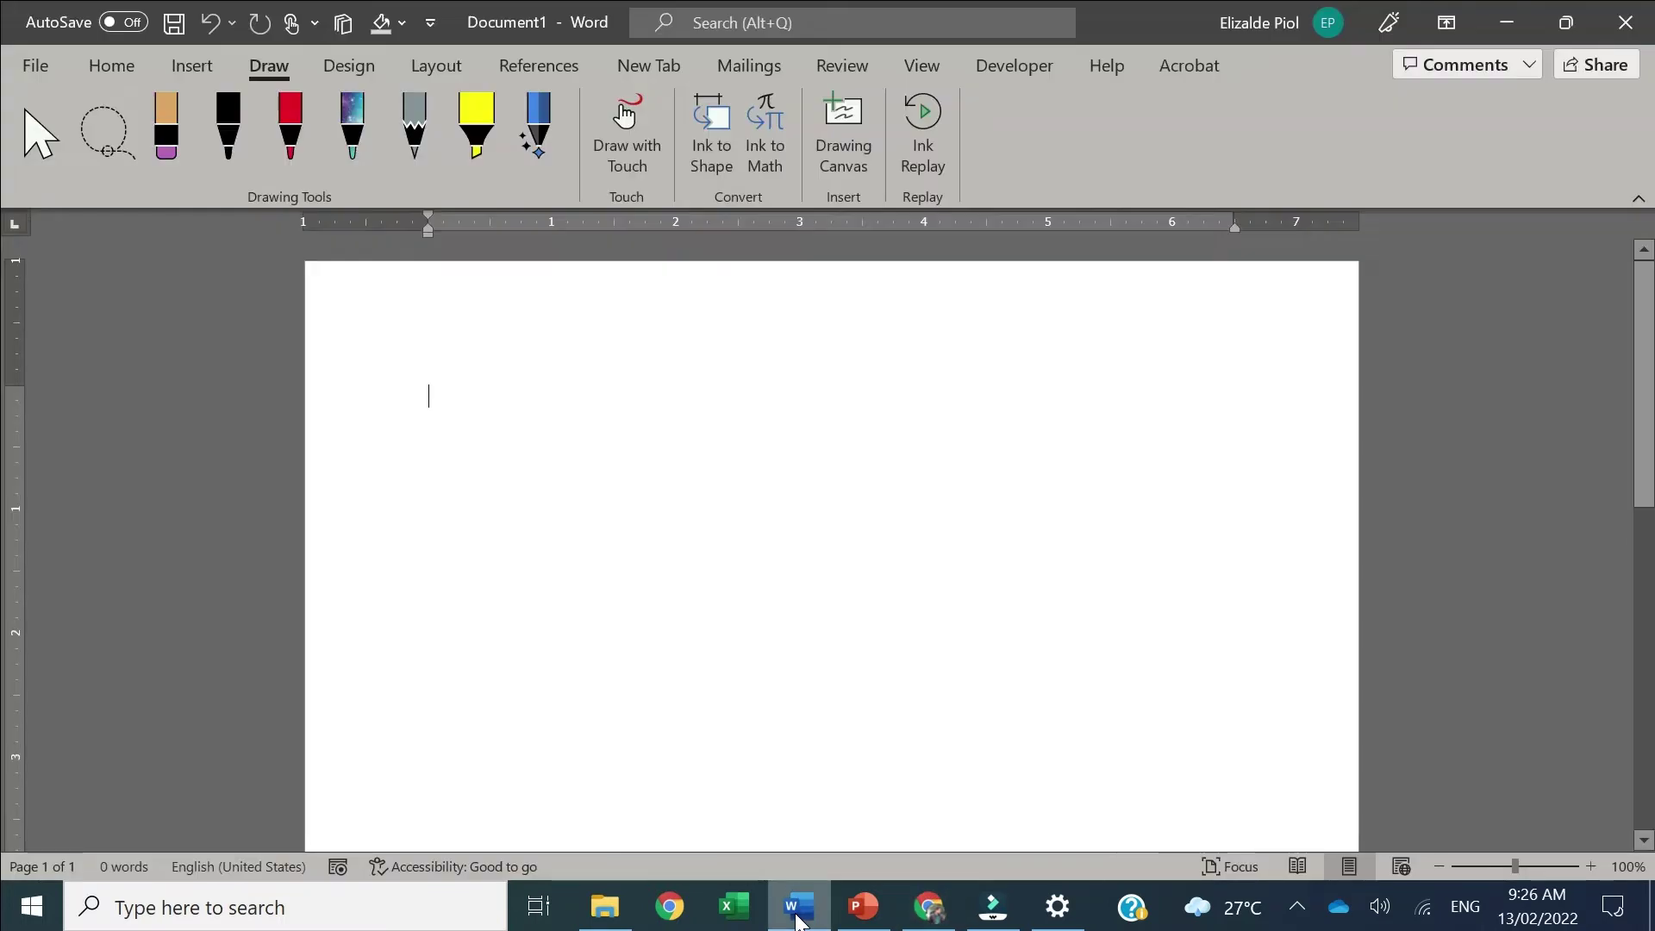
pyautogui.hotkey('ctrl', 'v')
pyautogui.click(842, 624)
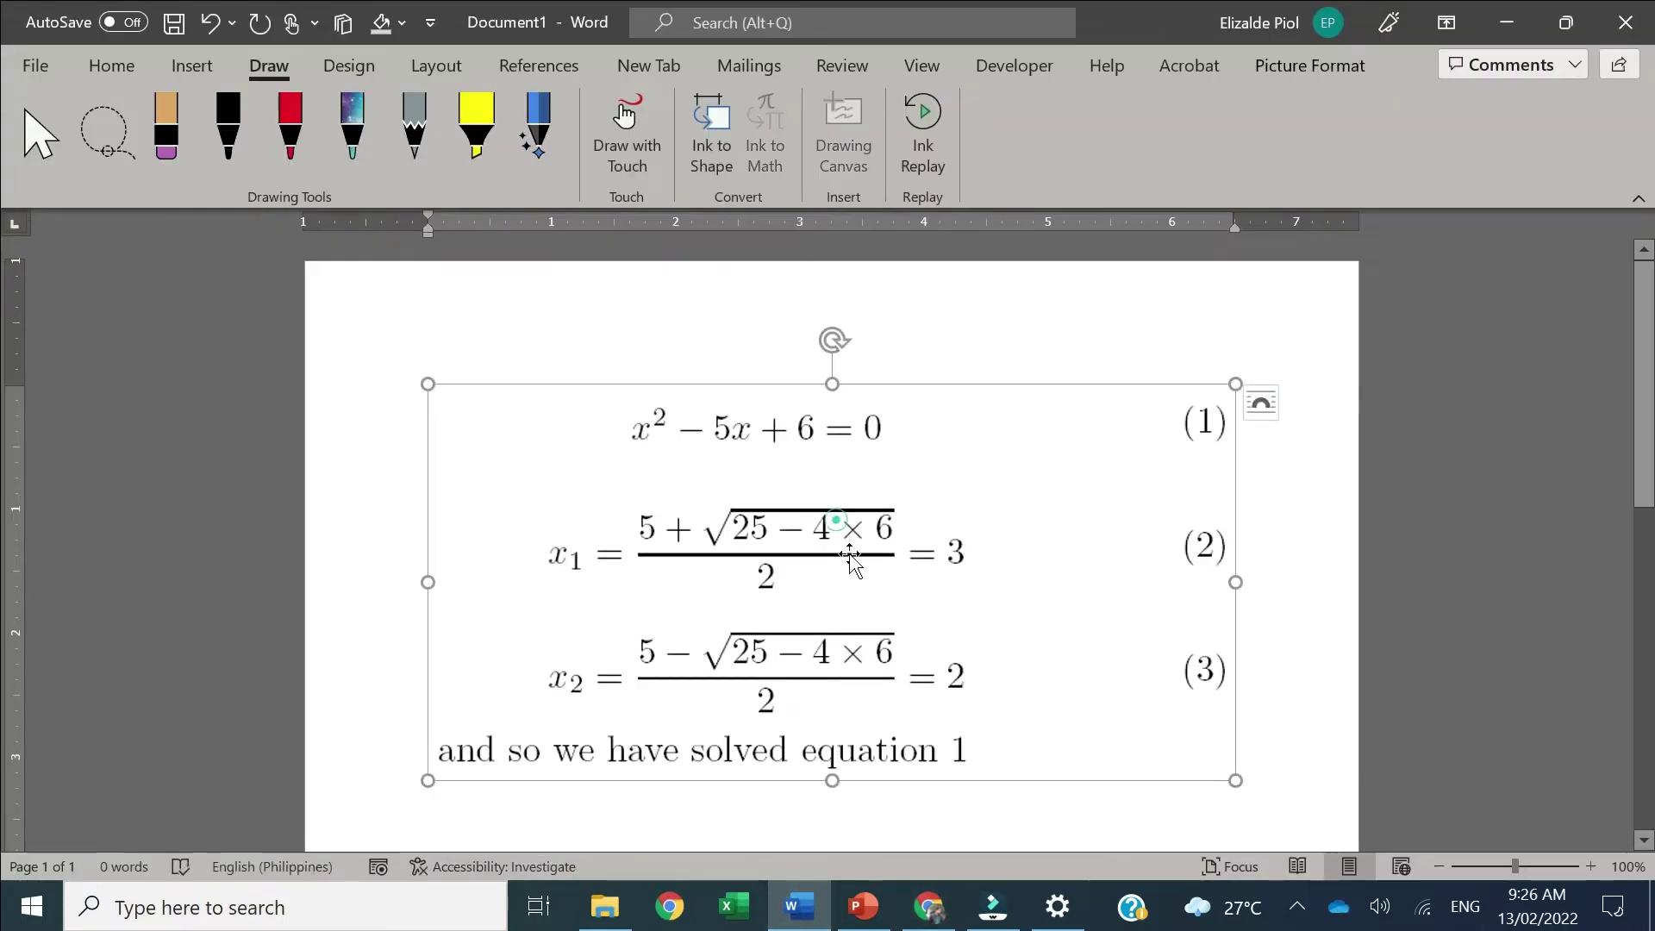
pyautogui.moveTo(1235, 780); pyautogui.dragTo(908, 619)
# Center the equation picture on the page and add an empty line below it
pyautogui.click(110, 65)
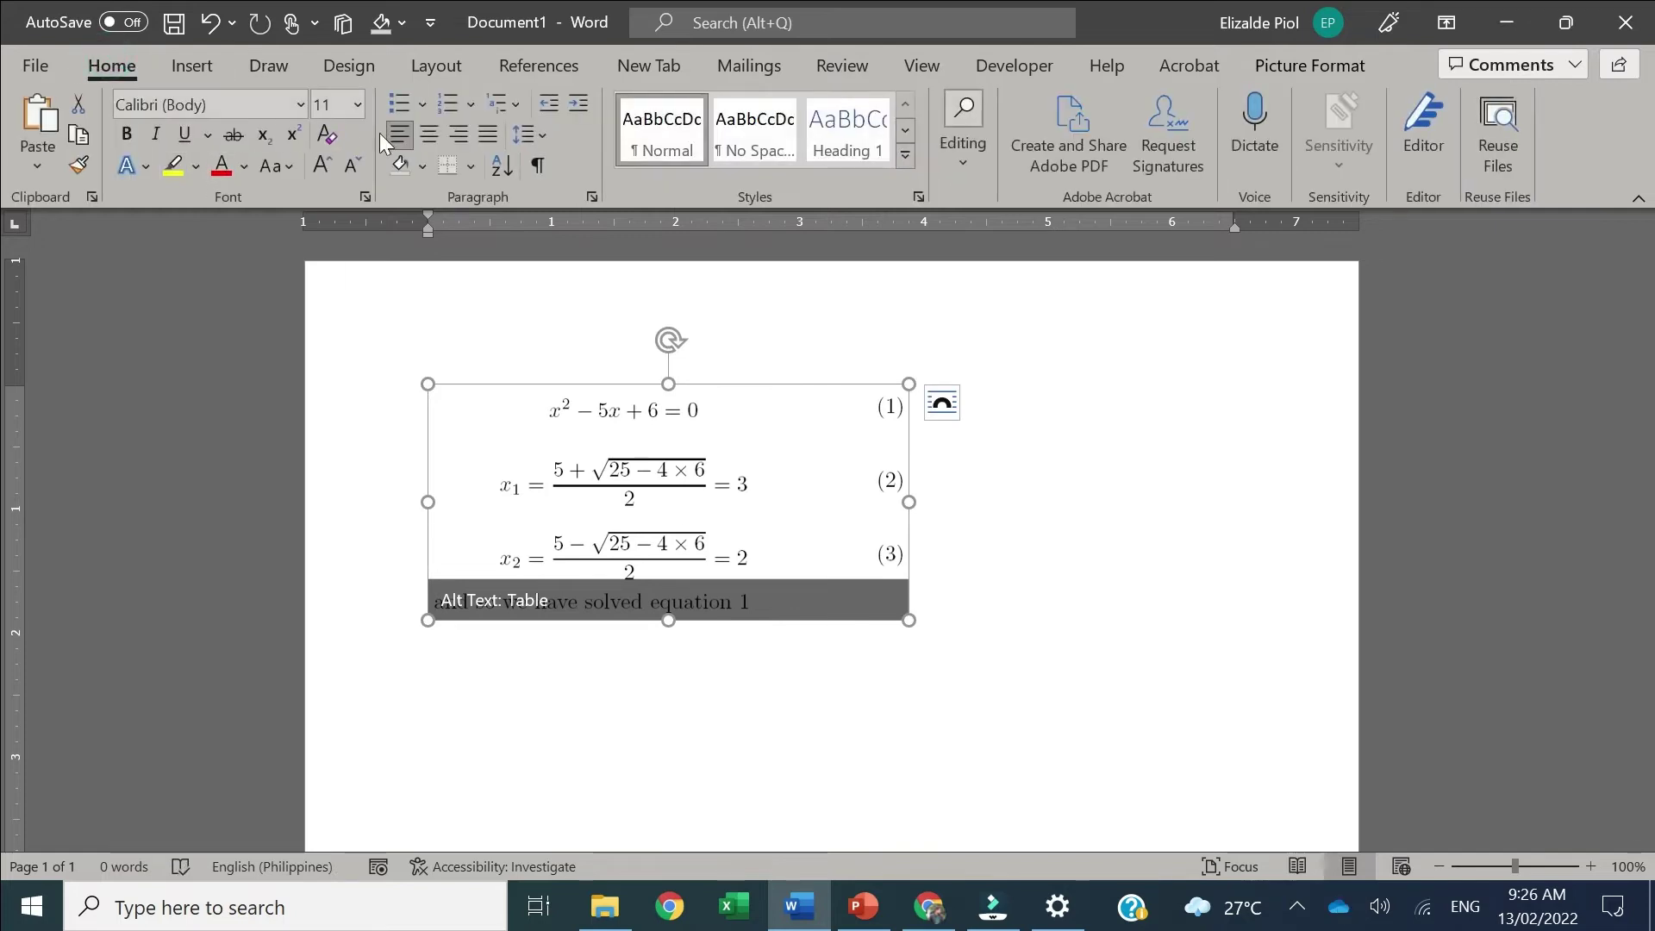
pyautogui.click(428, 133)
pyautogui.click(1129, 610)
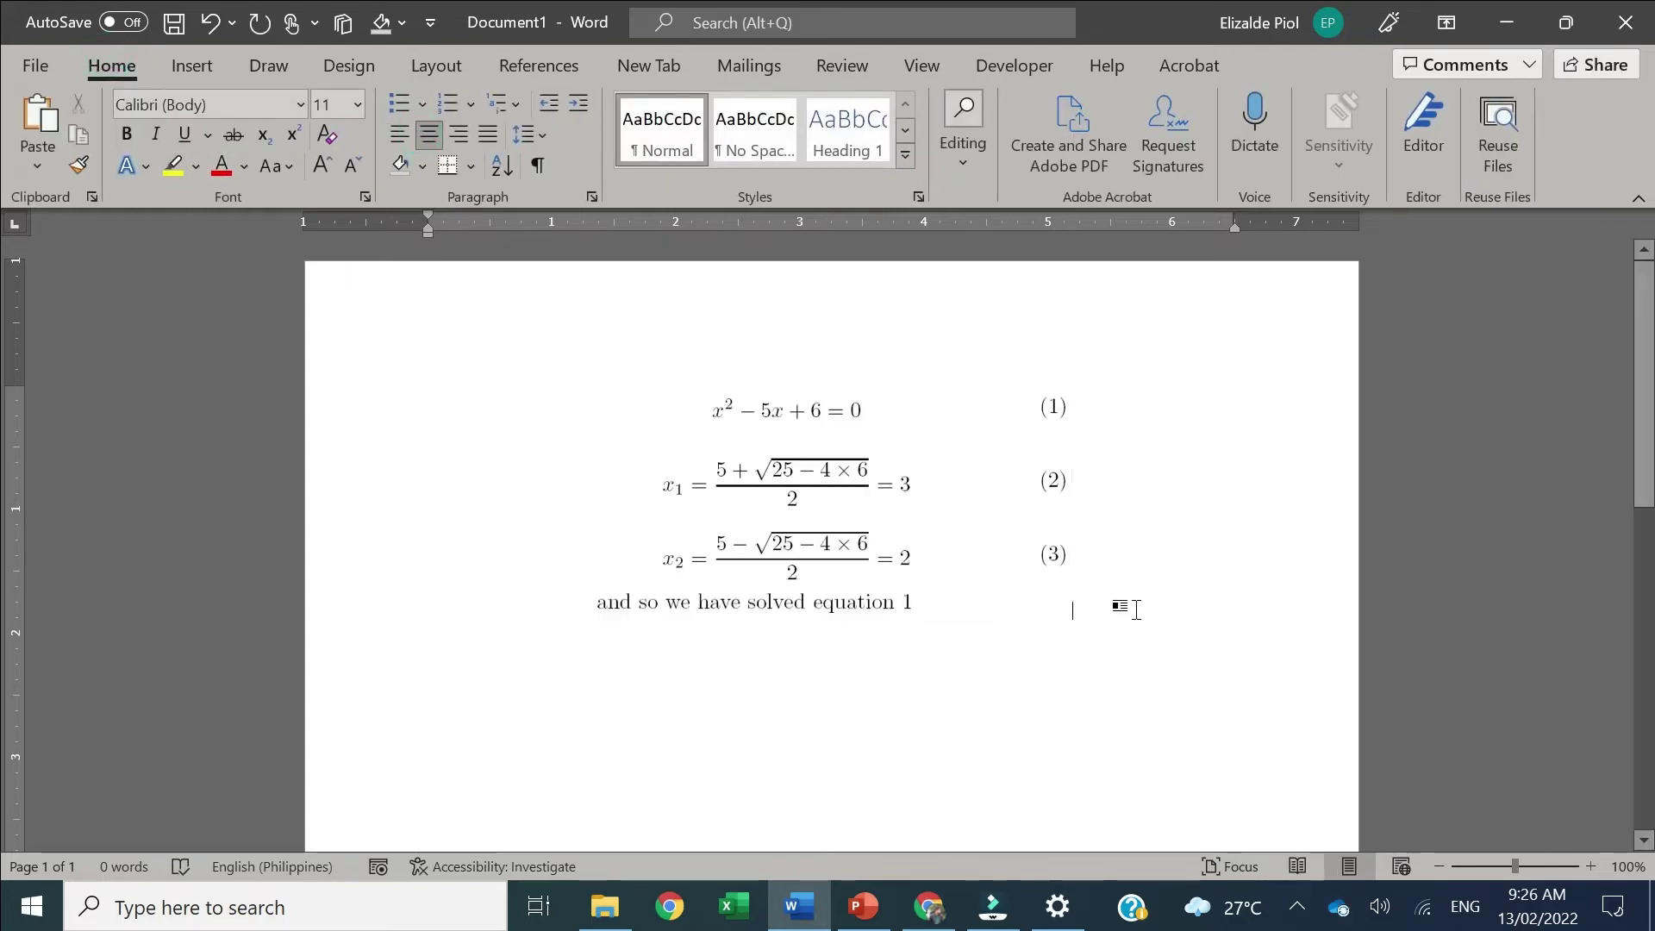
pyautogui.press('Return')
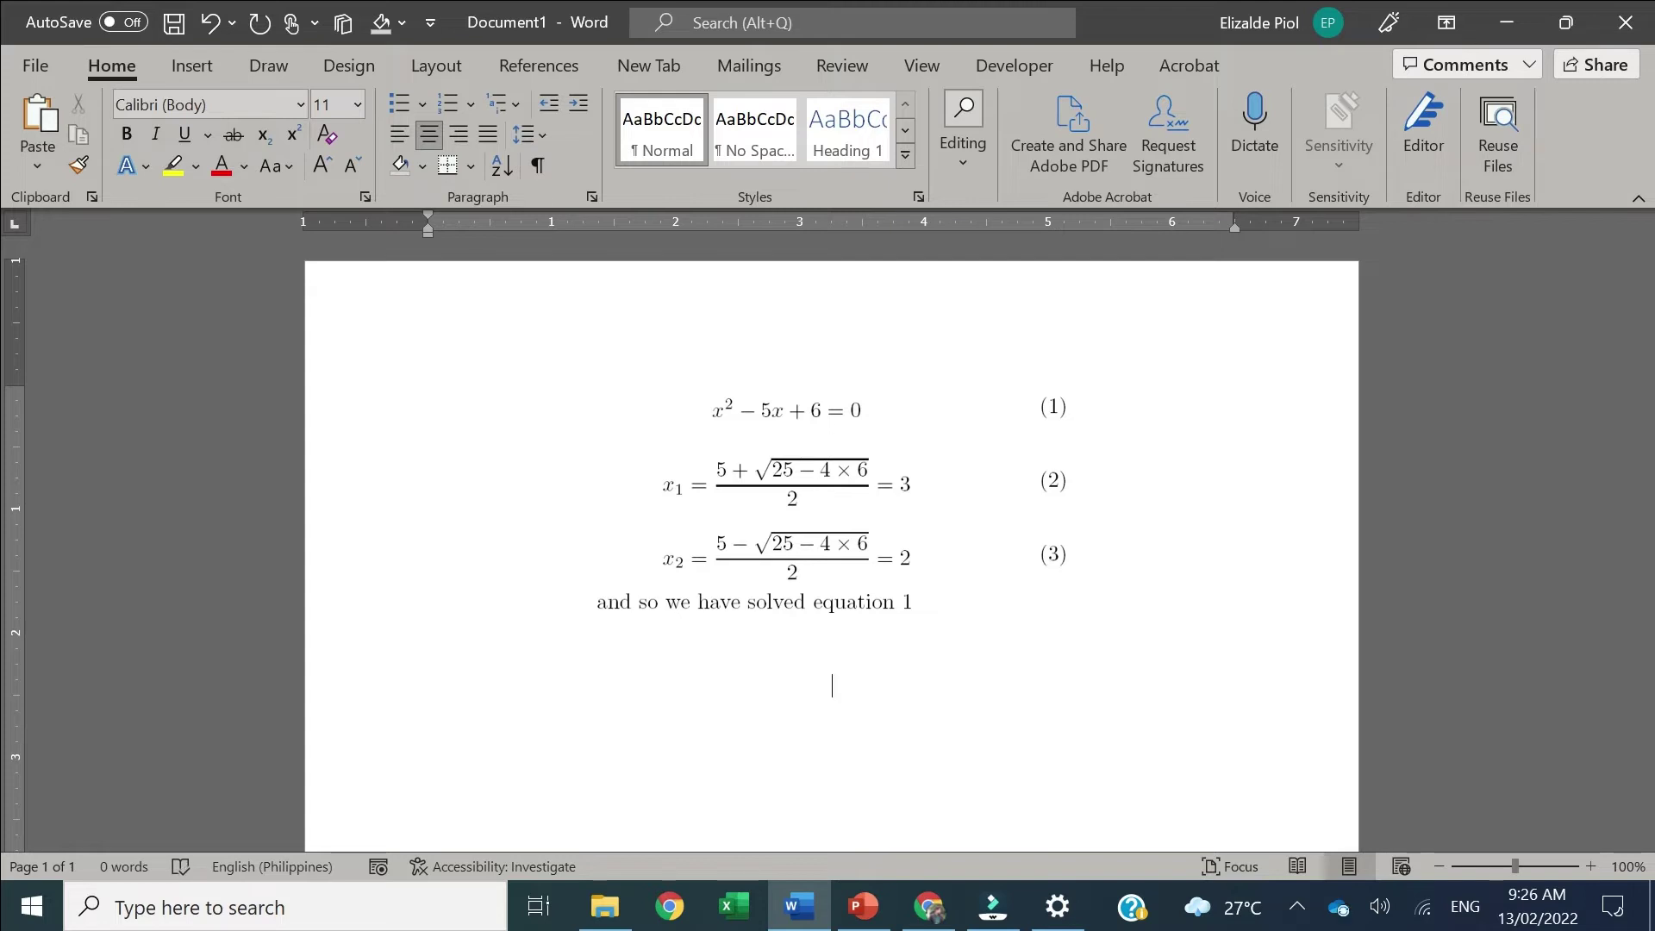
# Examine the ribbon customization settings in Word Options, including the popular commands and main tabs, and close them without changes
pyautogui.click(270, 71)
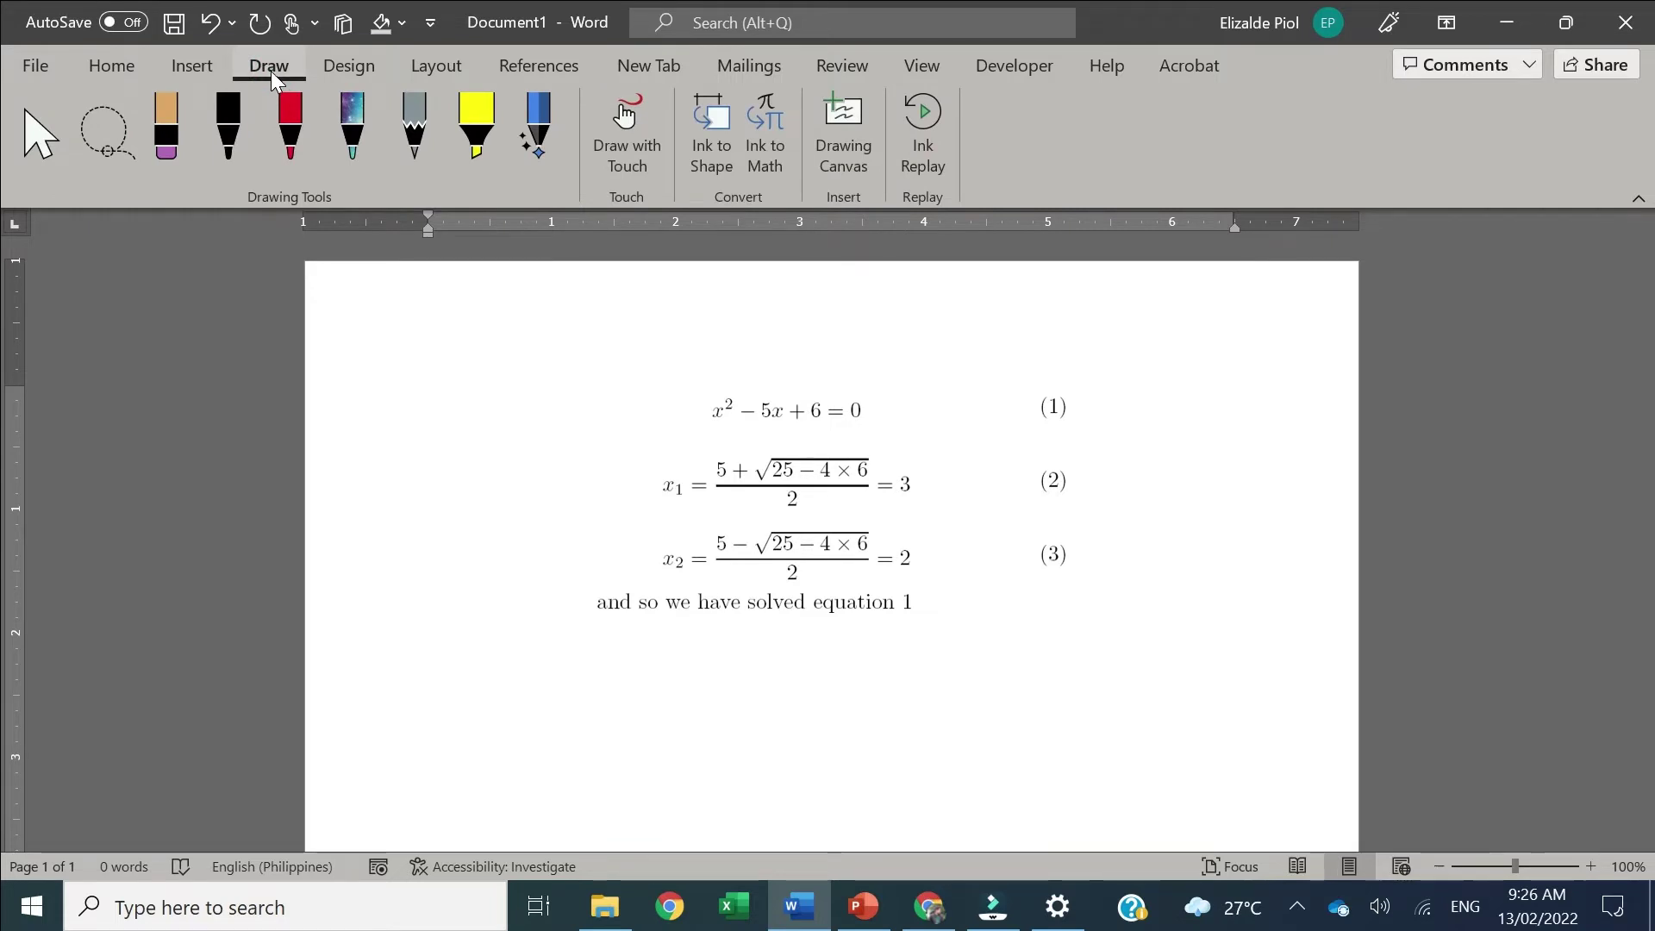
pyautogui.click(71, 69)
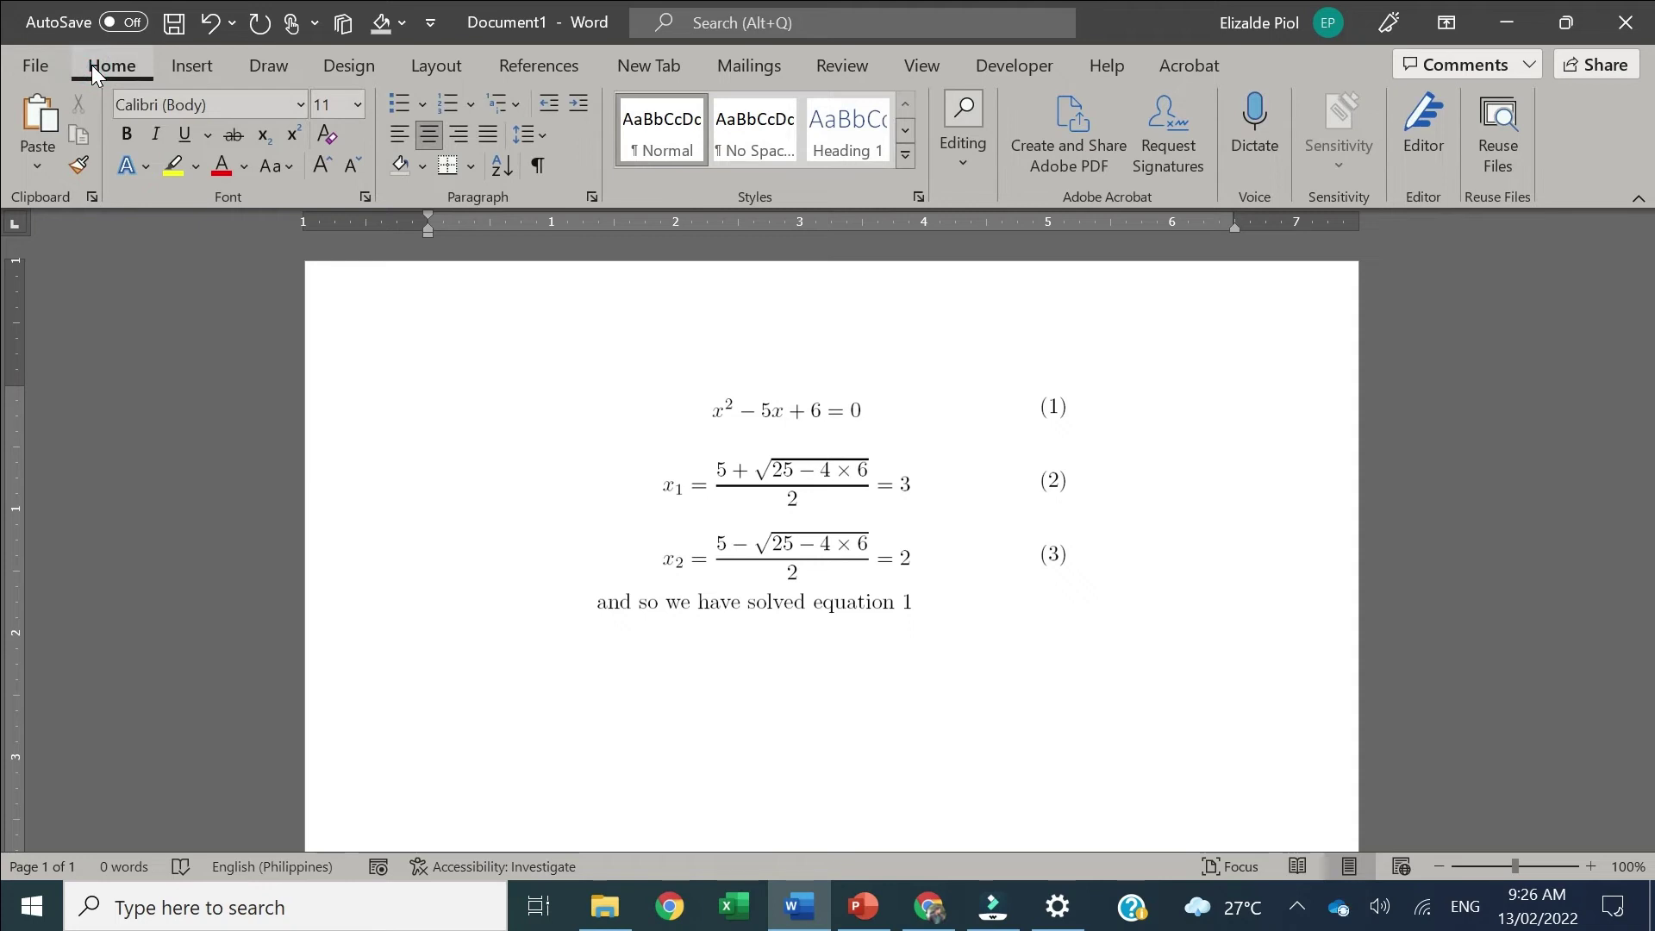
pyautogui.click(15, 67)
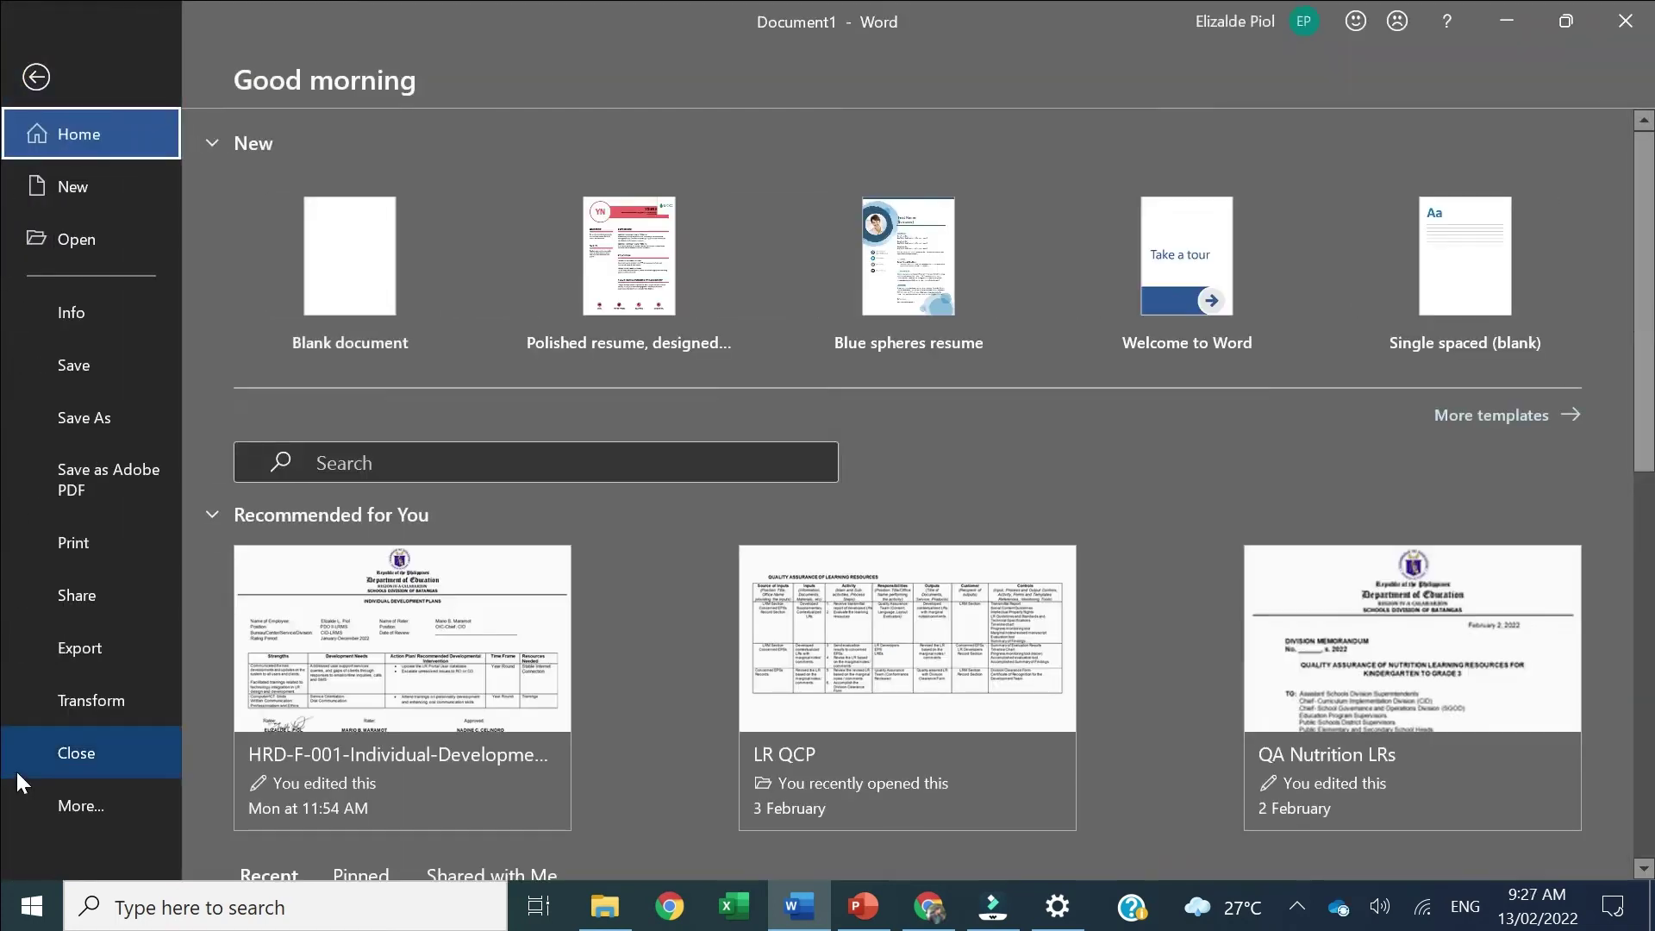
pyautogui.click(61, 809)
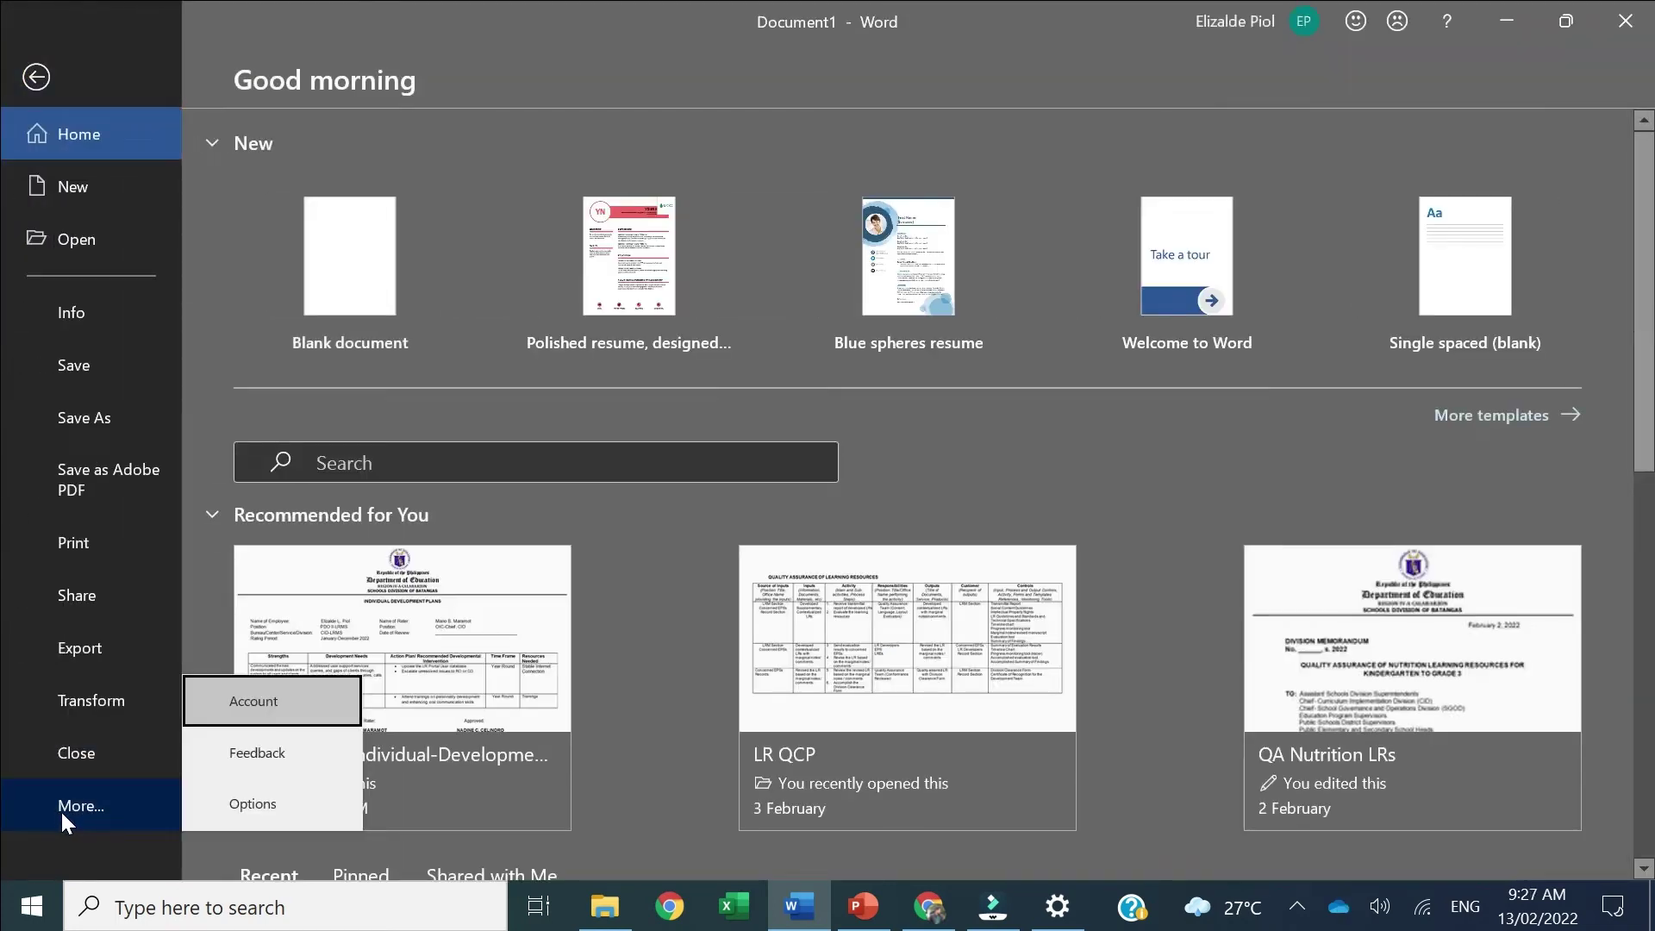
pyautogui.click(211, 801)
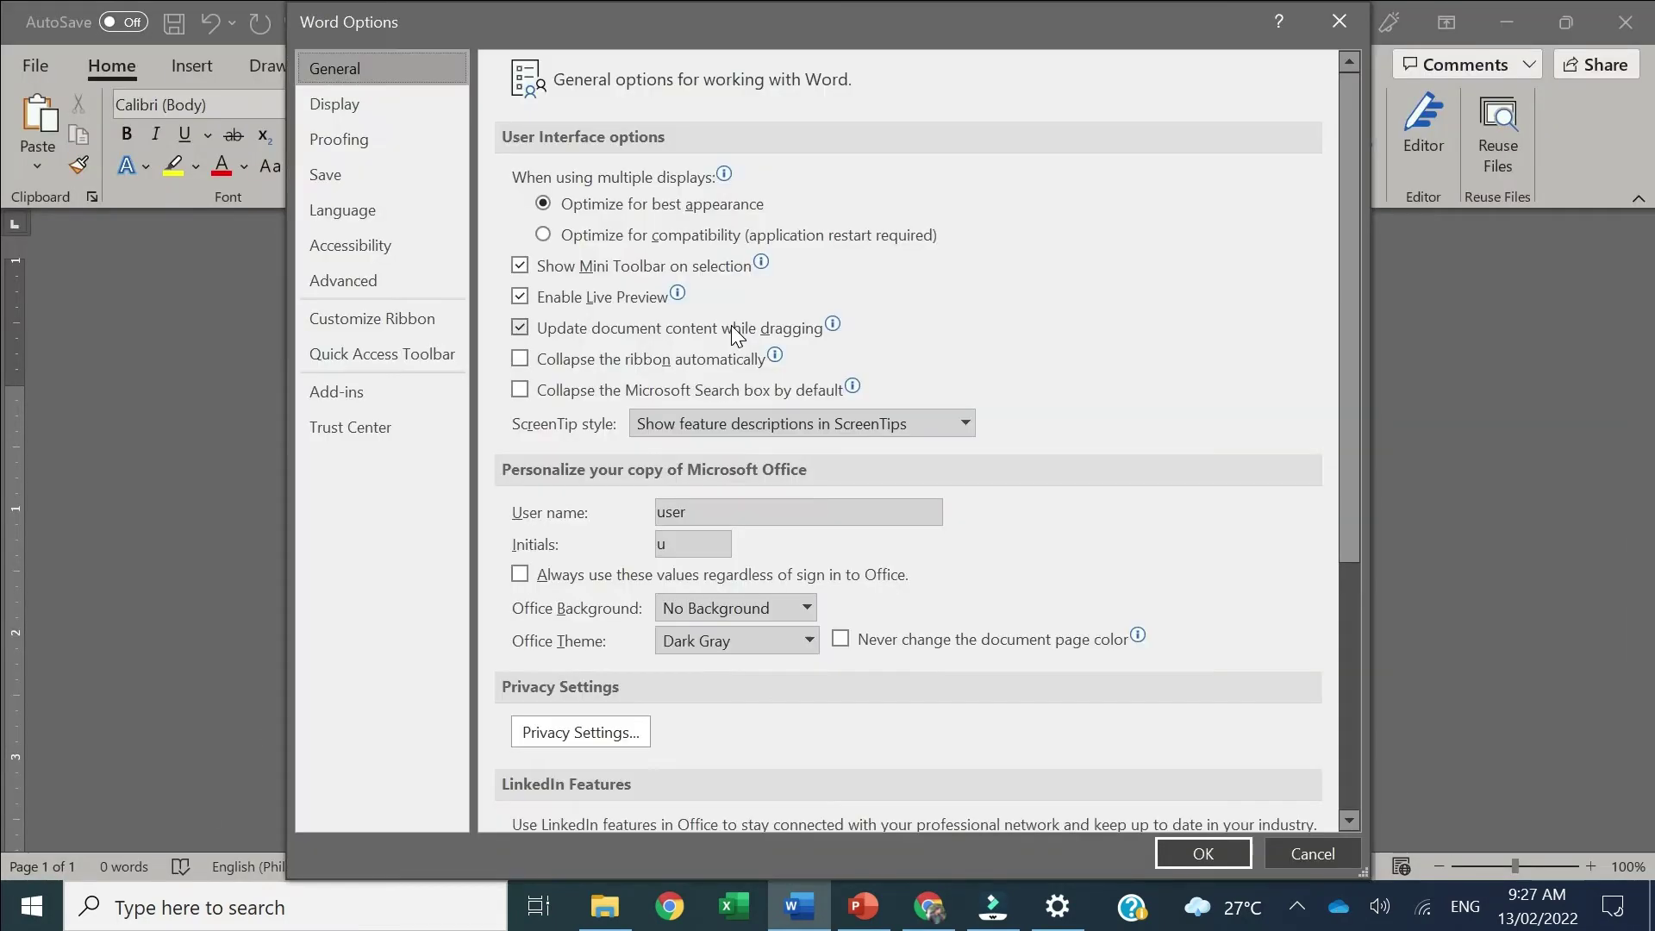
pyautogui.click(395, 320)
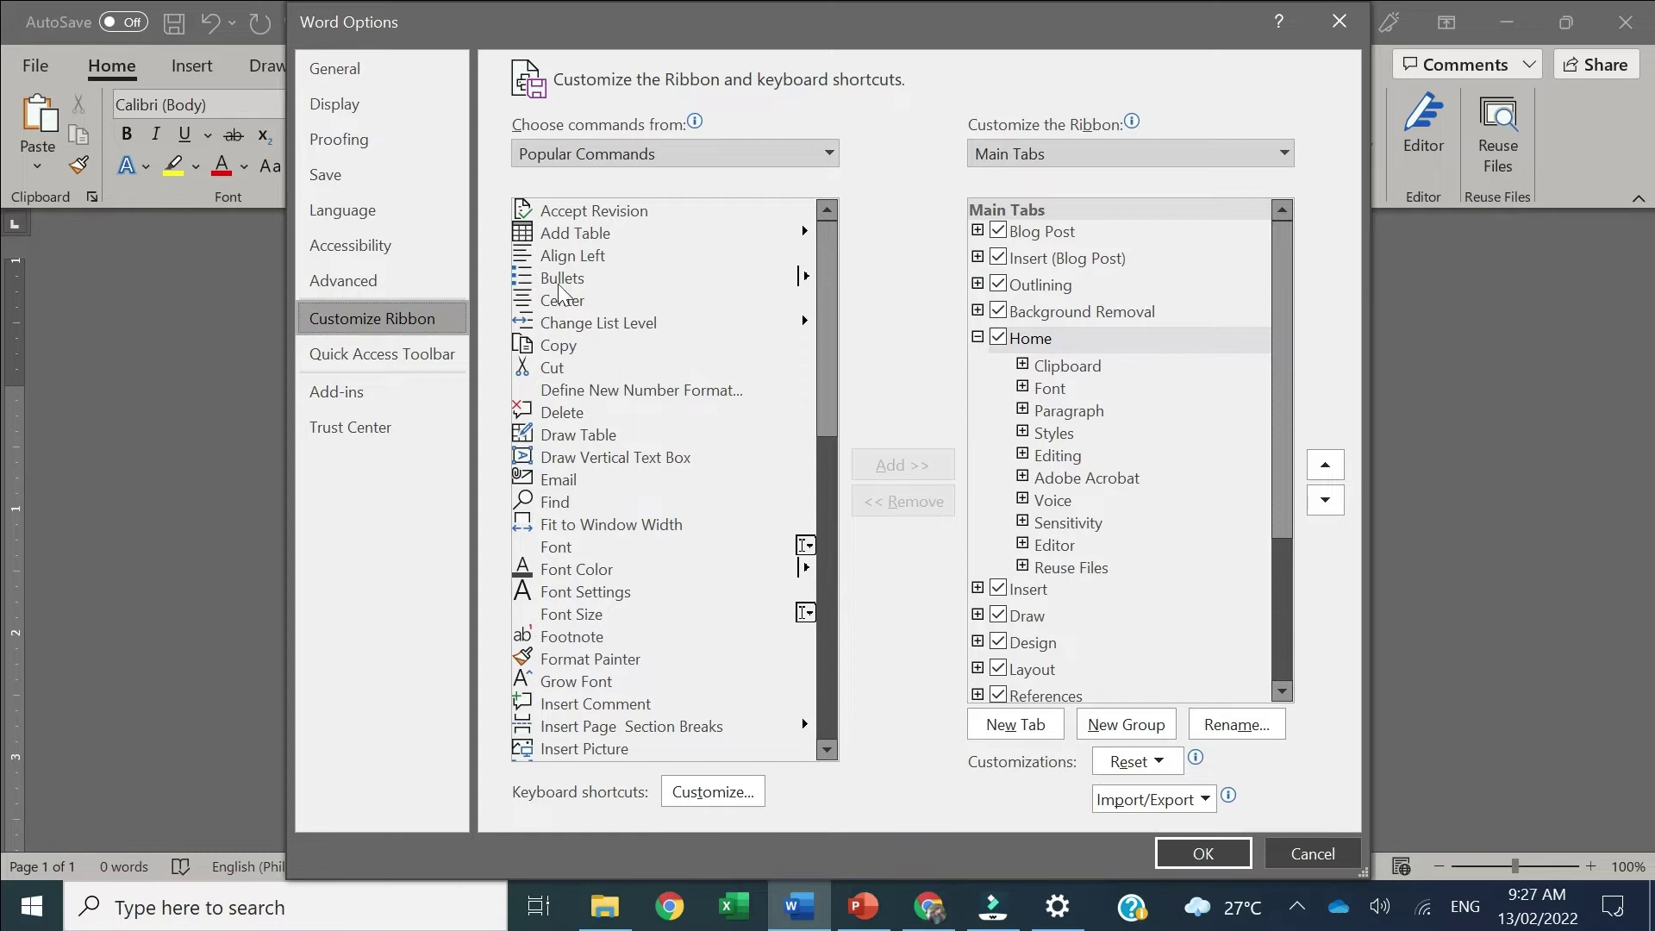
pyautogui.scroll(-9, 569, 500)
pyautogui.scroll(-3, 565, 515)
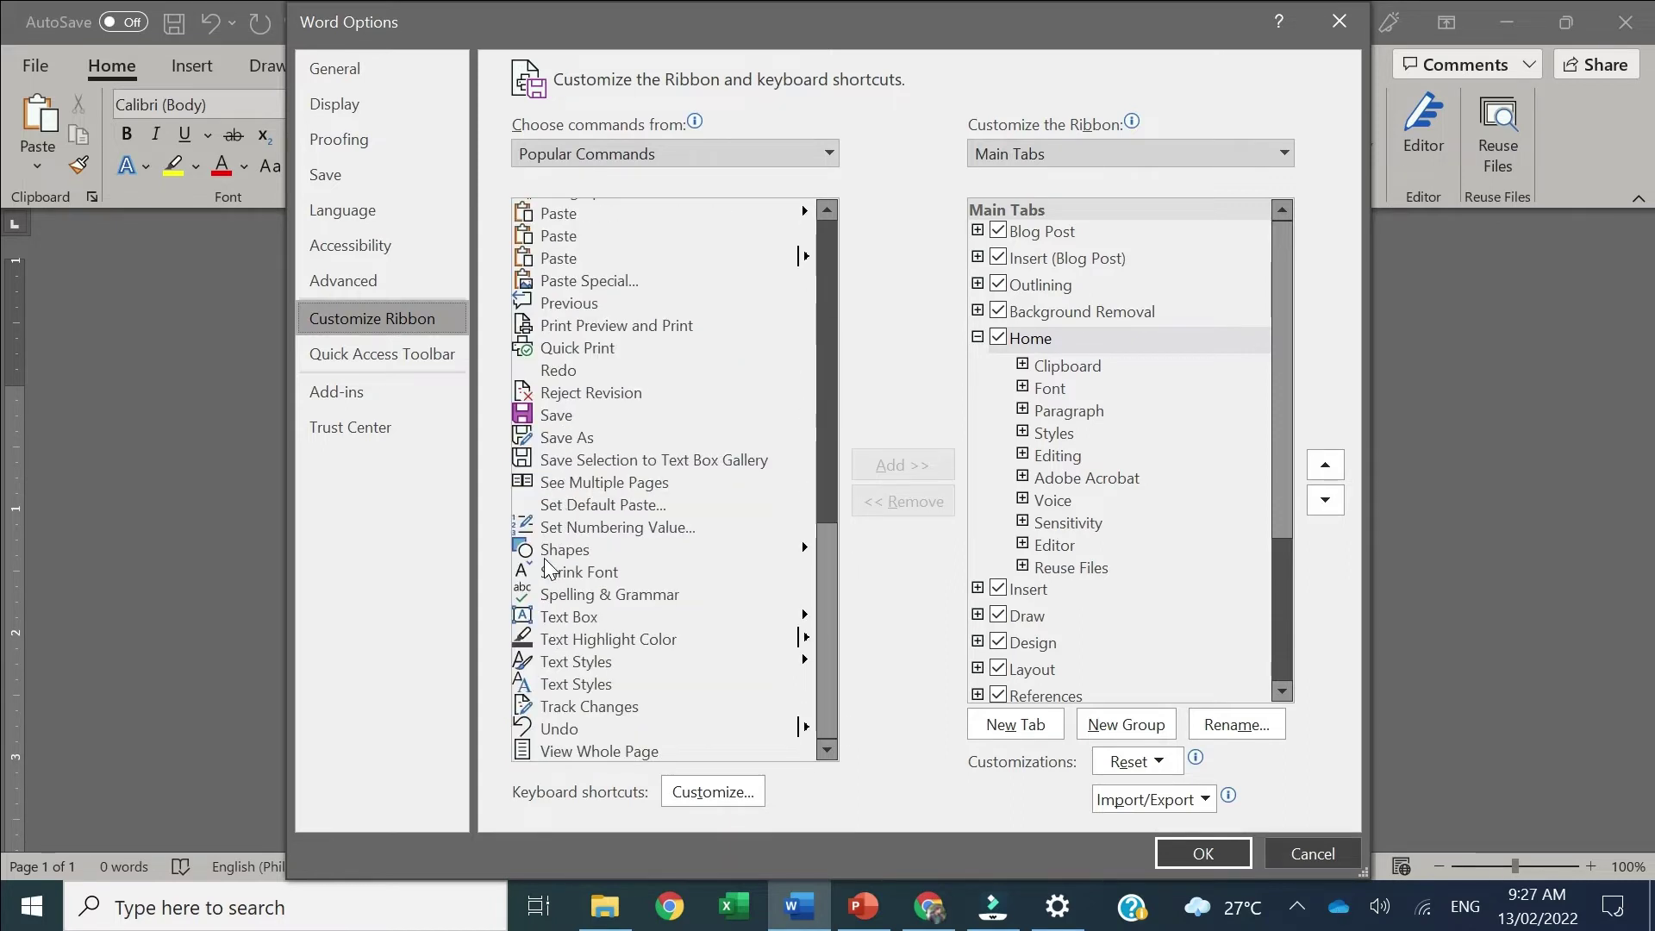
pyautogui.scroll(10, 552, 566)
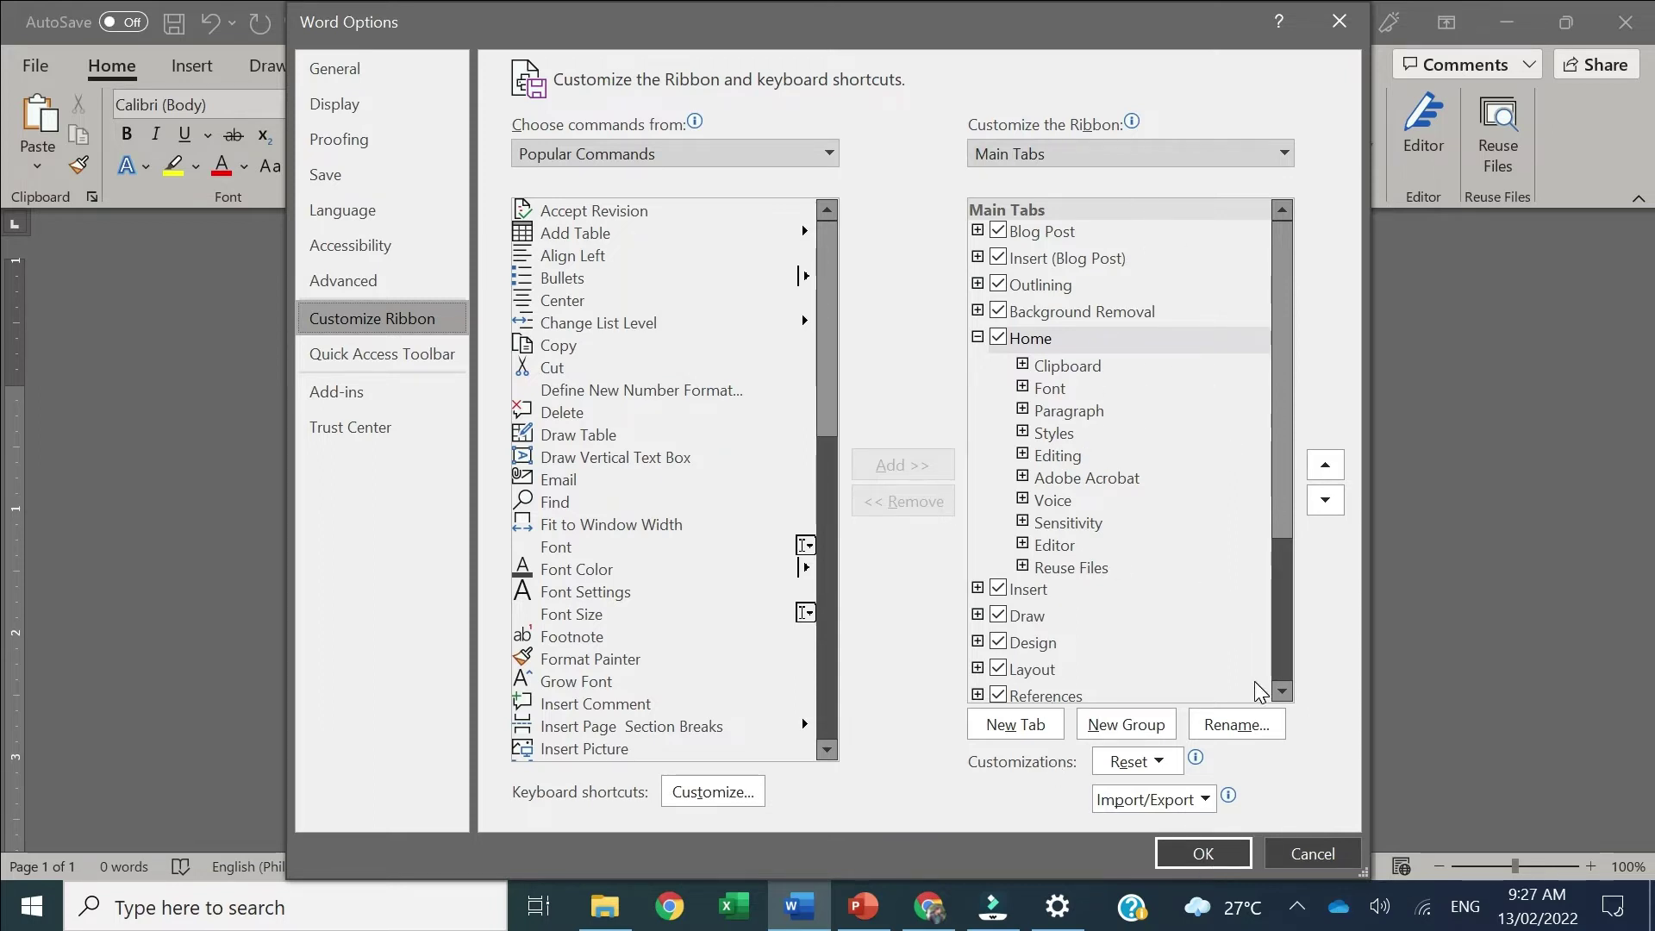
pyautogui.click(1274, 853)
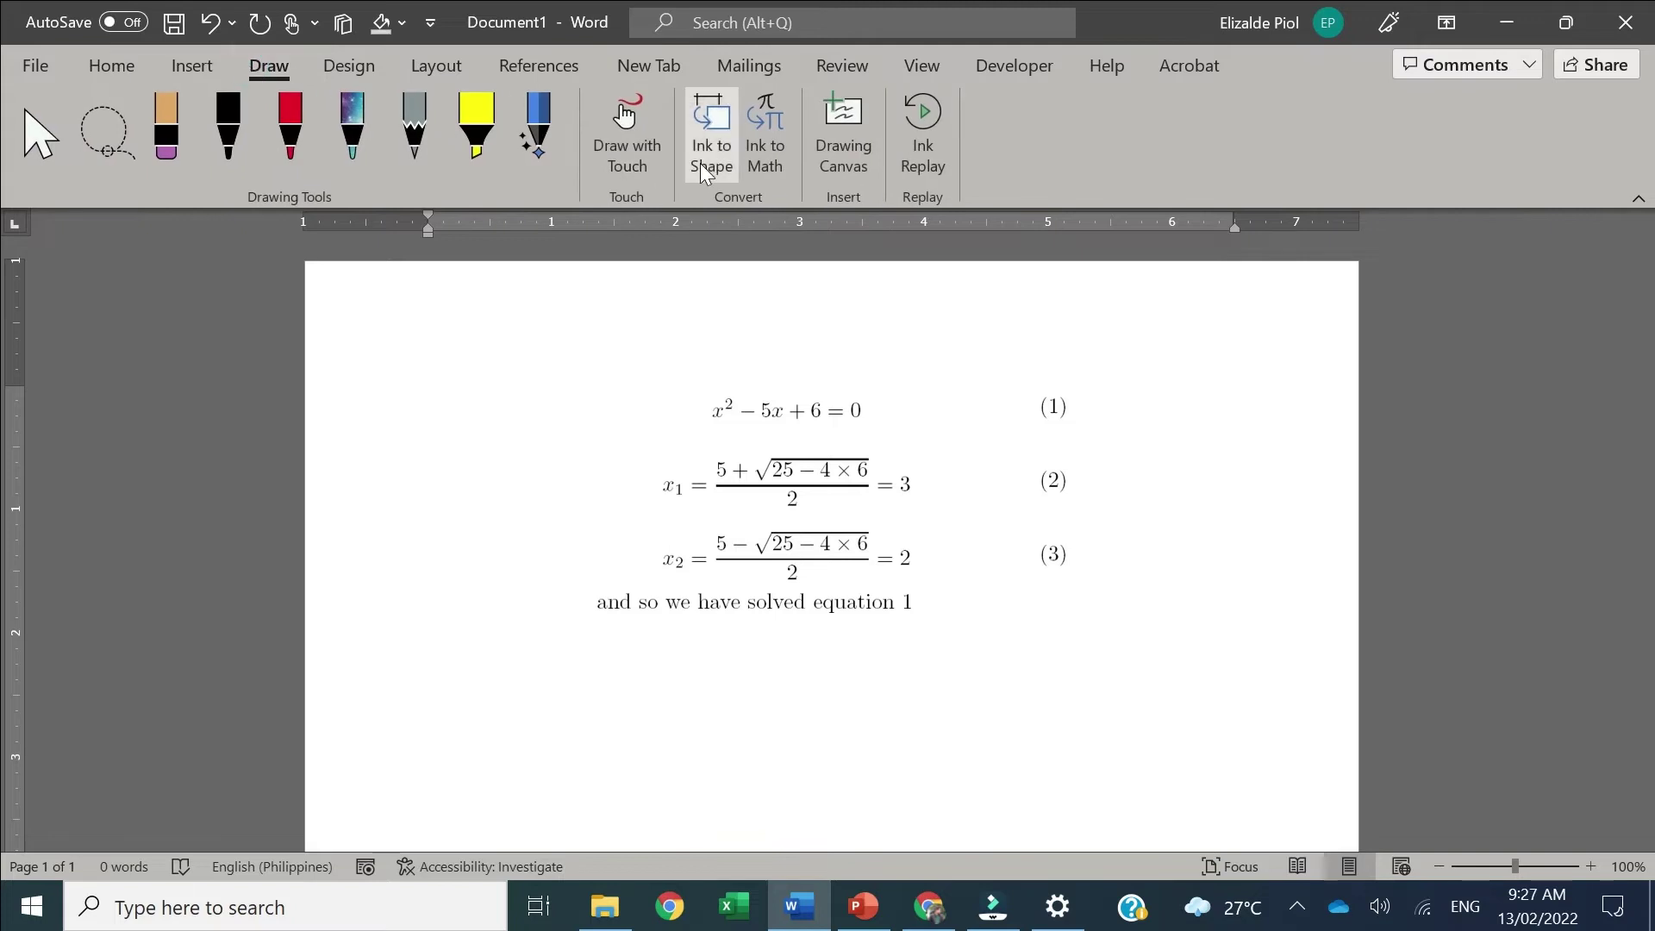
# Open the Ink to Math input window and move it beside the equation picture so the equations stay readable
pyautogui.click(752, 164)
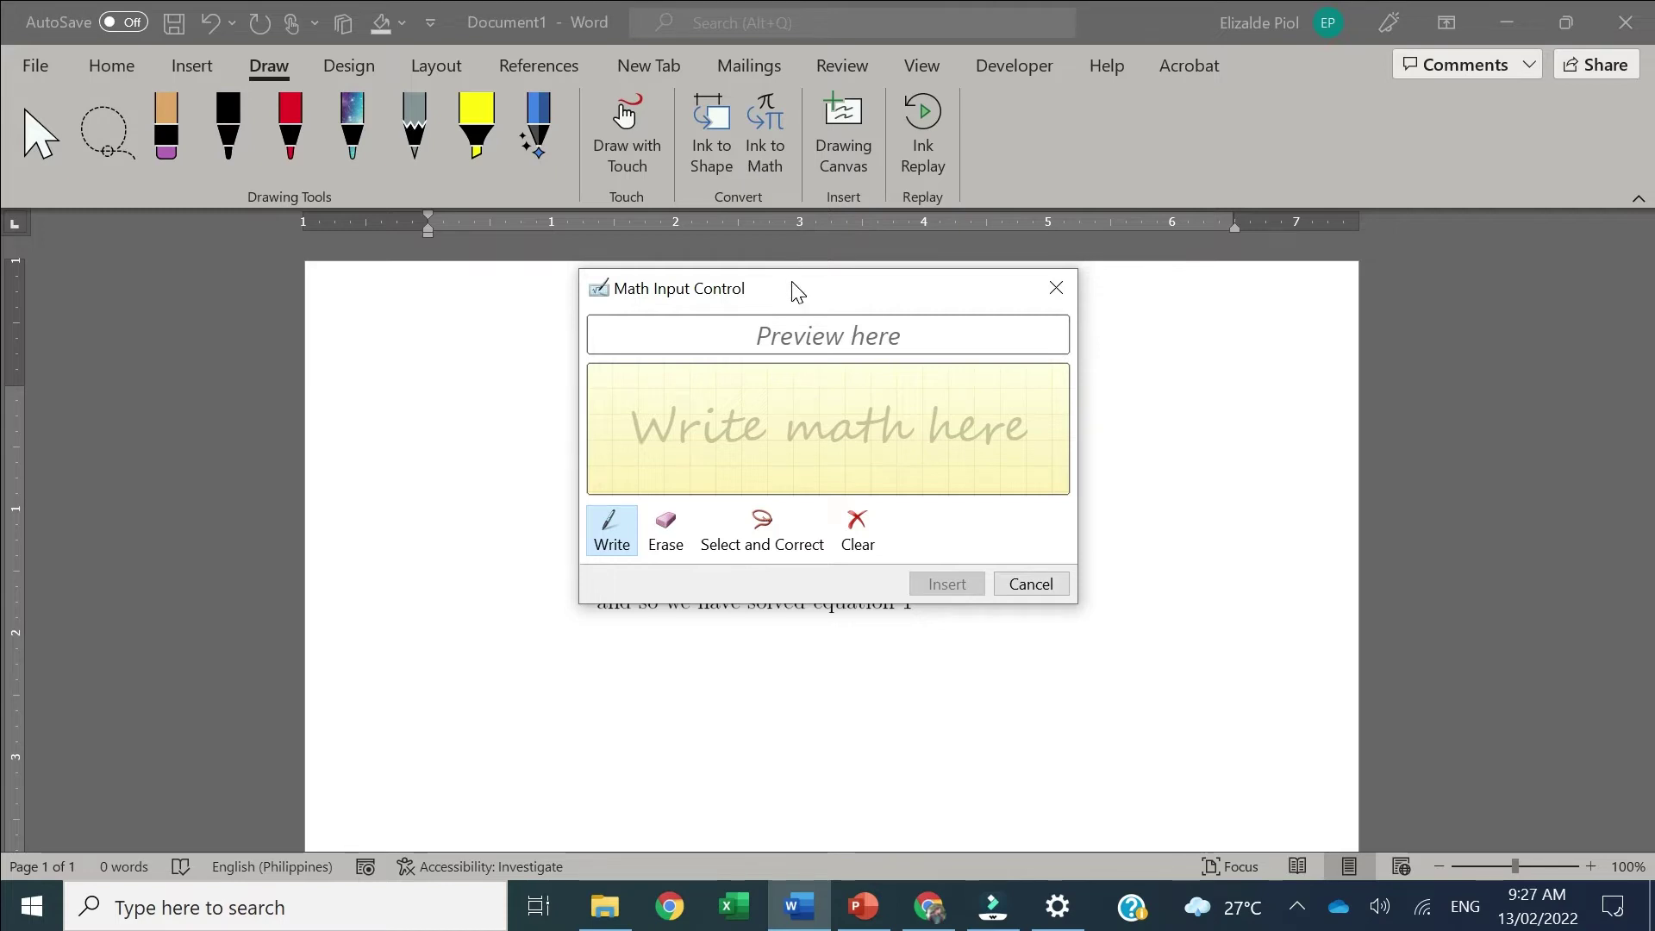
pyautogui.moveTo(828, 301)
pyautogui.mouseDown()
pyautogui.moveTo(1132, 382)
pyautogui.moveTo(1219, 372)
pyautogui.mouseUp()
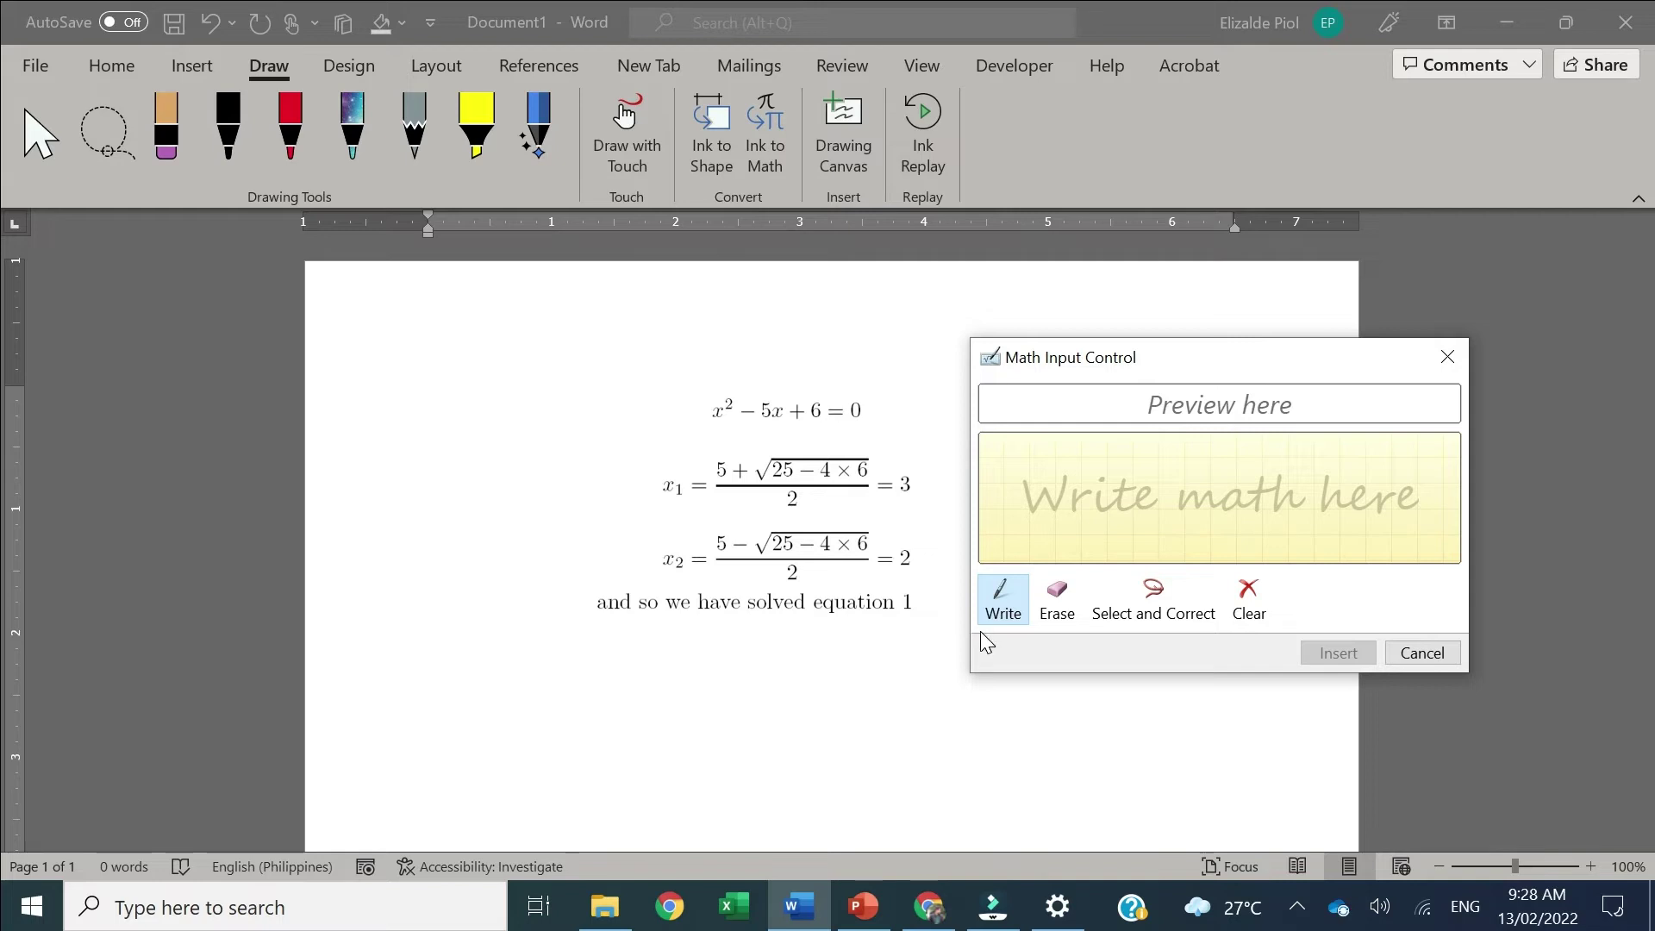
pyautogui.moveTo(1134, 368); pyautogui.dragTo(1192, 373)
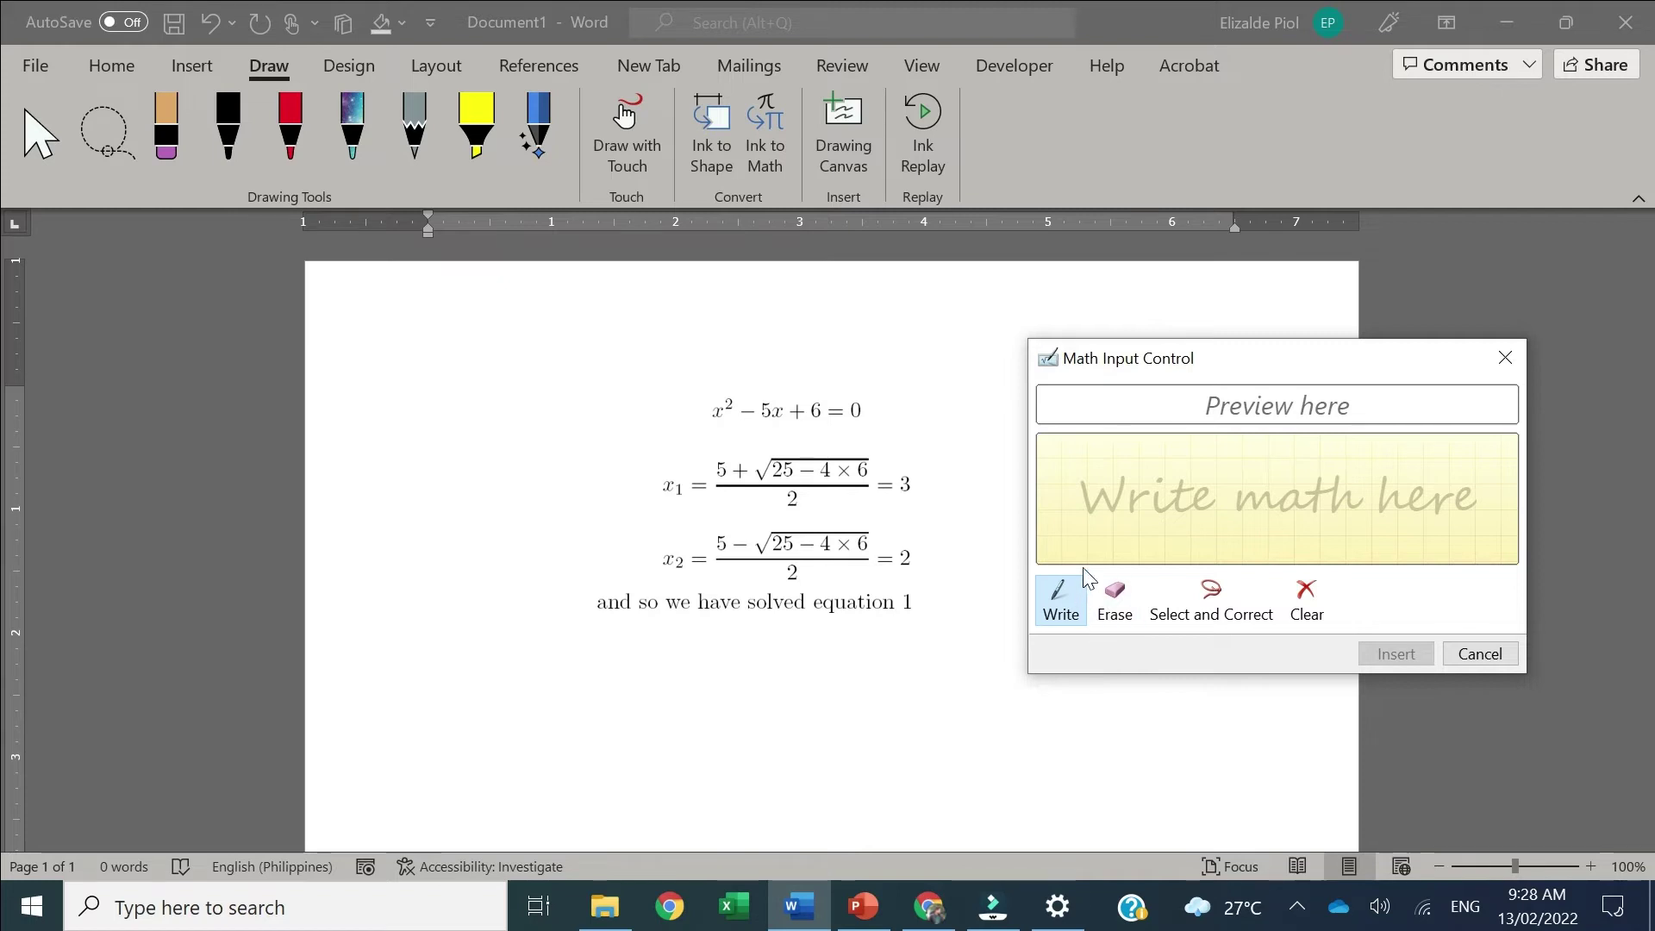
# Handwrite the equation x² − 5x + 6 = 0 in the Math Input Control and insert it below the picture
pyautogui.moveTo(1067, 470)
pyautogui.mouseDown()
pyautogui.moveTo(1090, 506)
pyautogui.moveTo(1068, 523)
pyautogui.mouseUp()
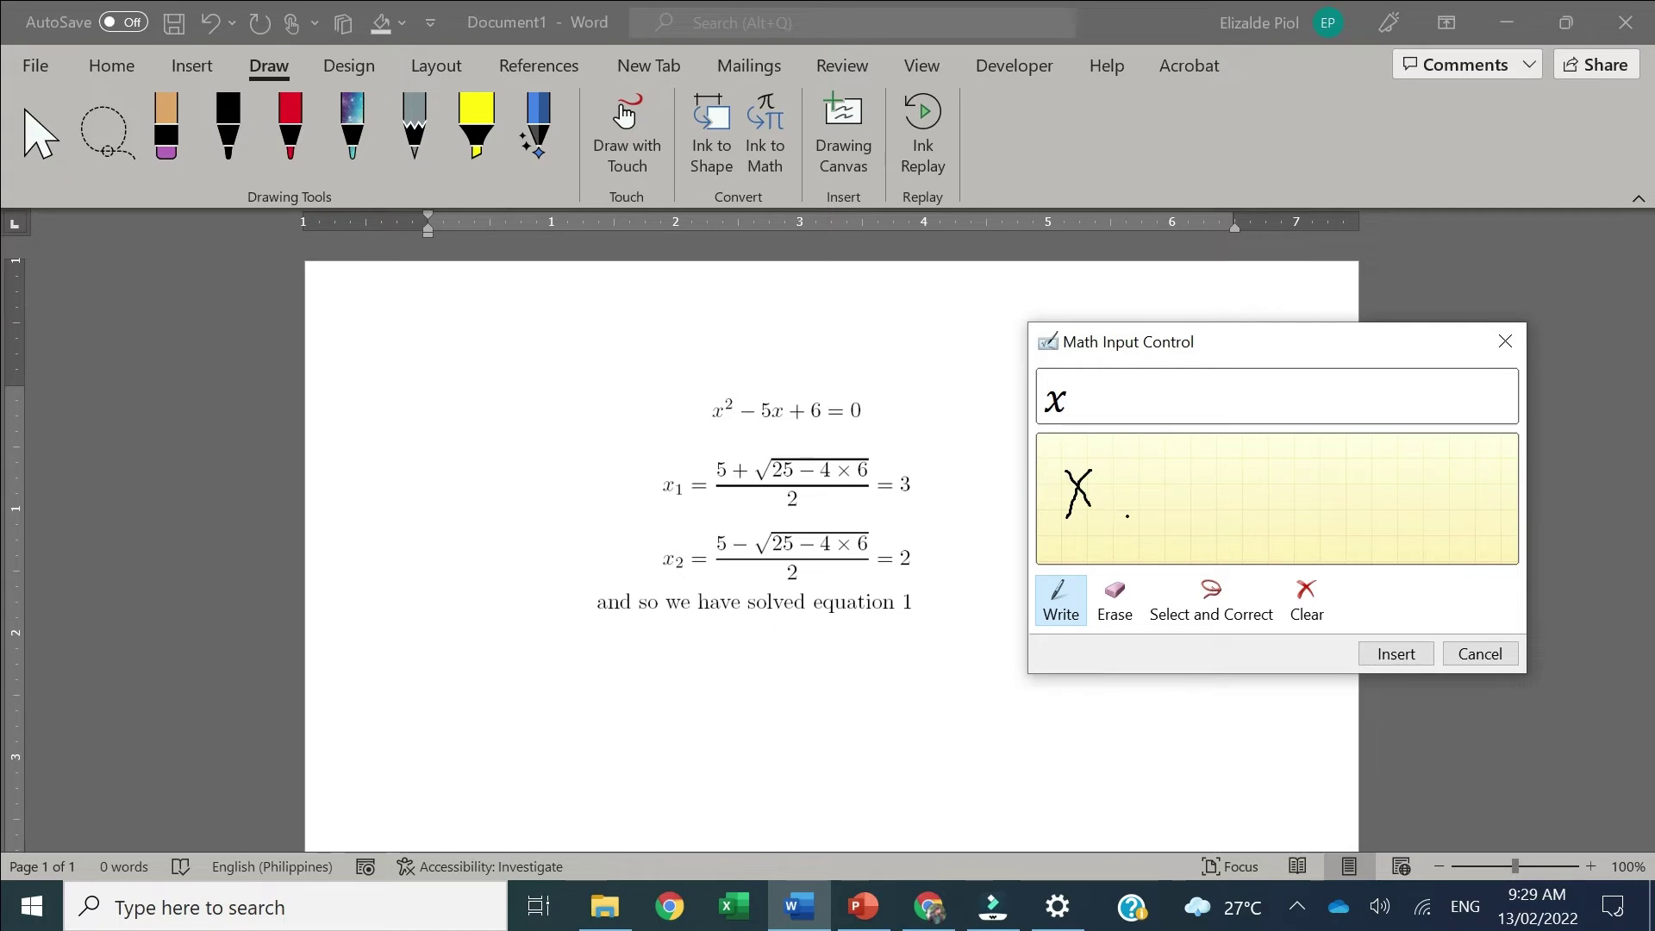
pyautogui.moveTo(1100, 458); pyautogui.dragTo(1123, 473)
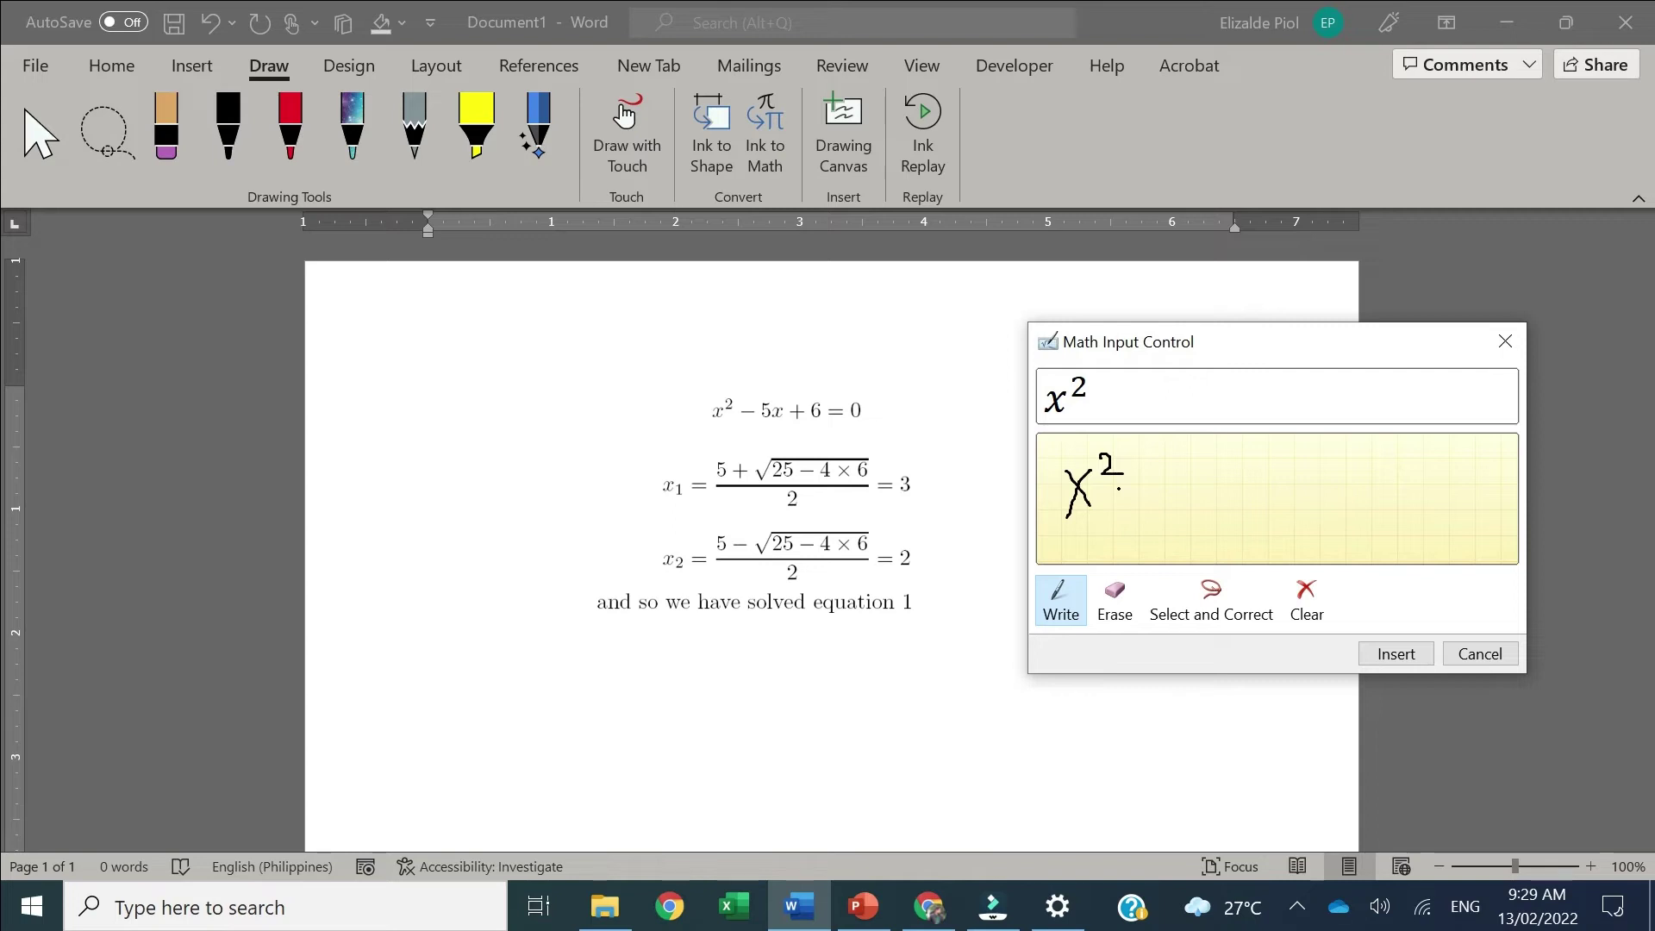
pyautogui.moveTo(1156, 483)
pyautogui.mouseDown()
pyautogui.moveTo(1174, 493)
pyautogui.moveTo(1150, 511)
pyautogui.moveTo(1265, 490)
pyautogui.mouseUp()
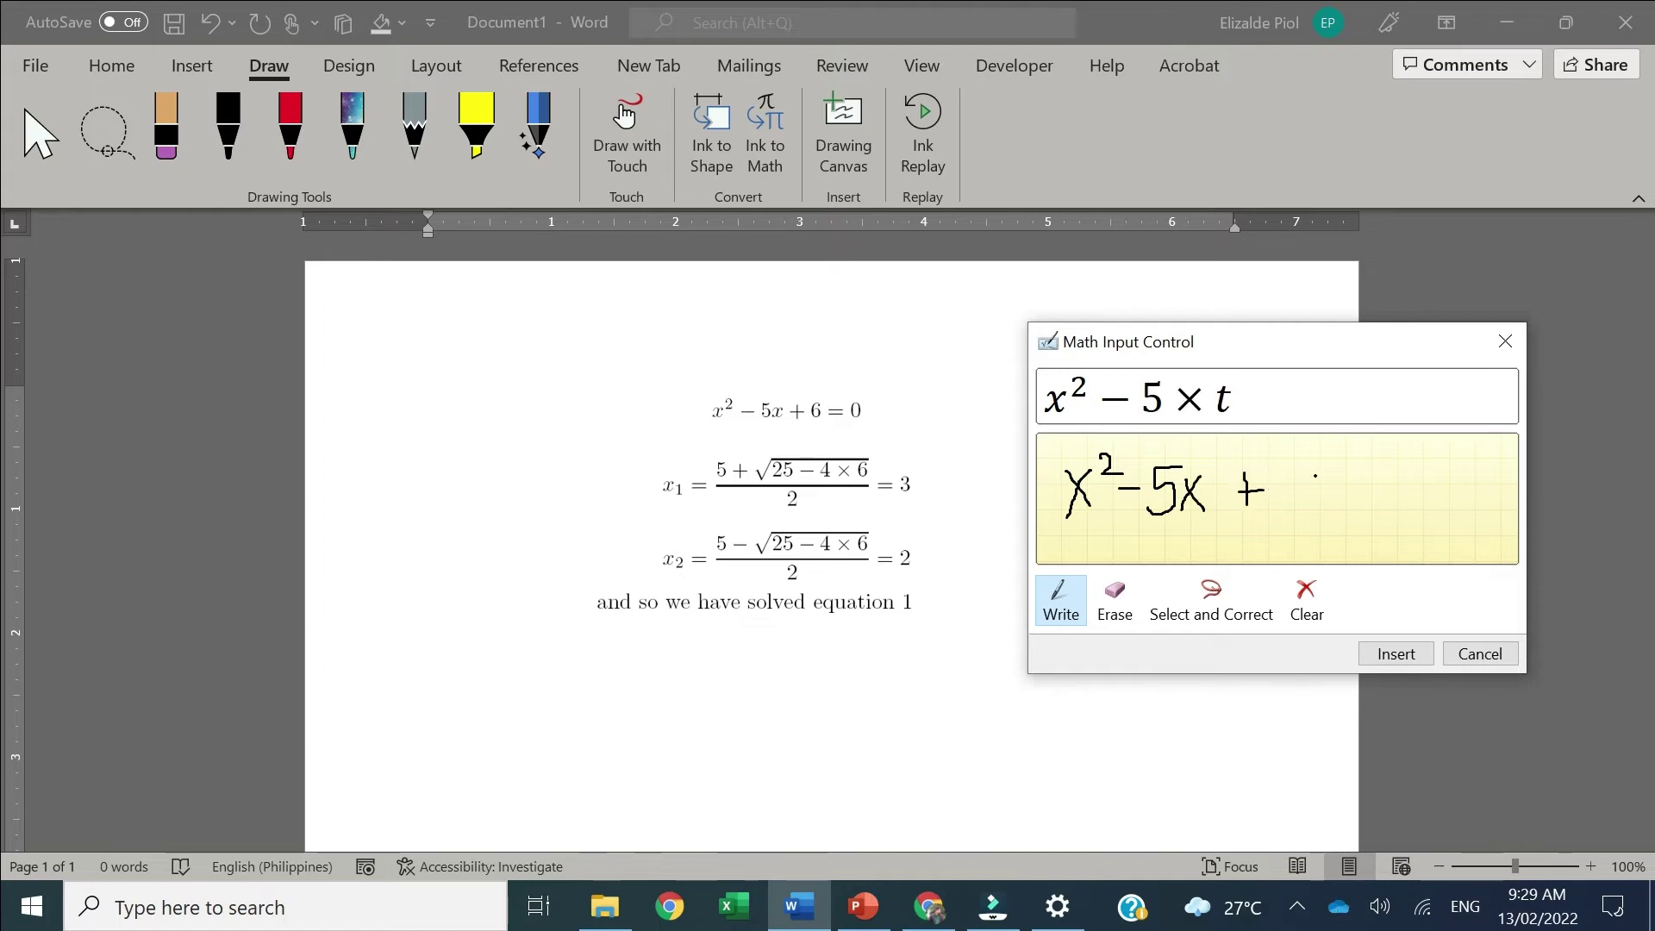
pyautogui.moveTo(1328, 474)
pyautogui.mouseDown()
pyautogui.moveTo(1275, 517)
pyautogui.moveTo(1397, 510)
pyautogui.moveTo(1388, 528)
pyautogui.moveTo(1422, 495)
pyautogui.moveTo(1441, 529)
pyautogui.moveTo(1450, 493)
pyautogui.mouseUp()
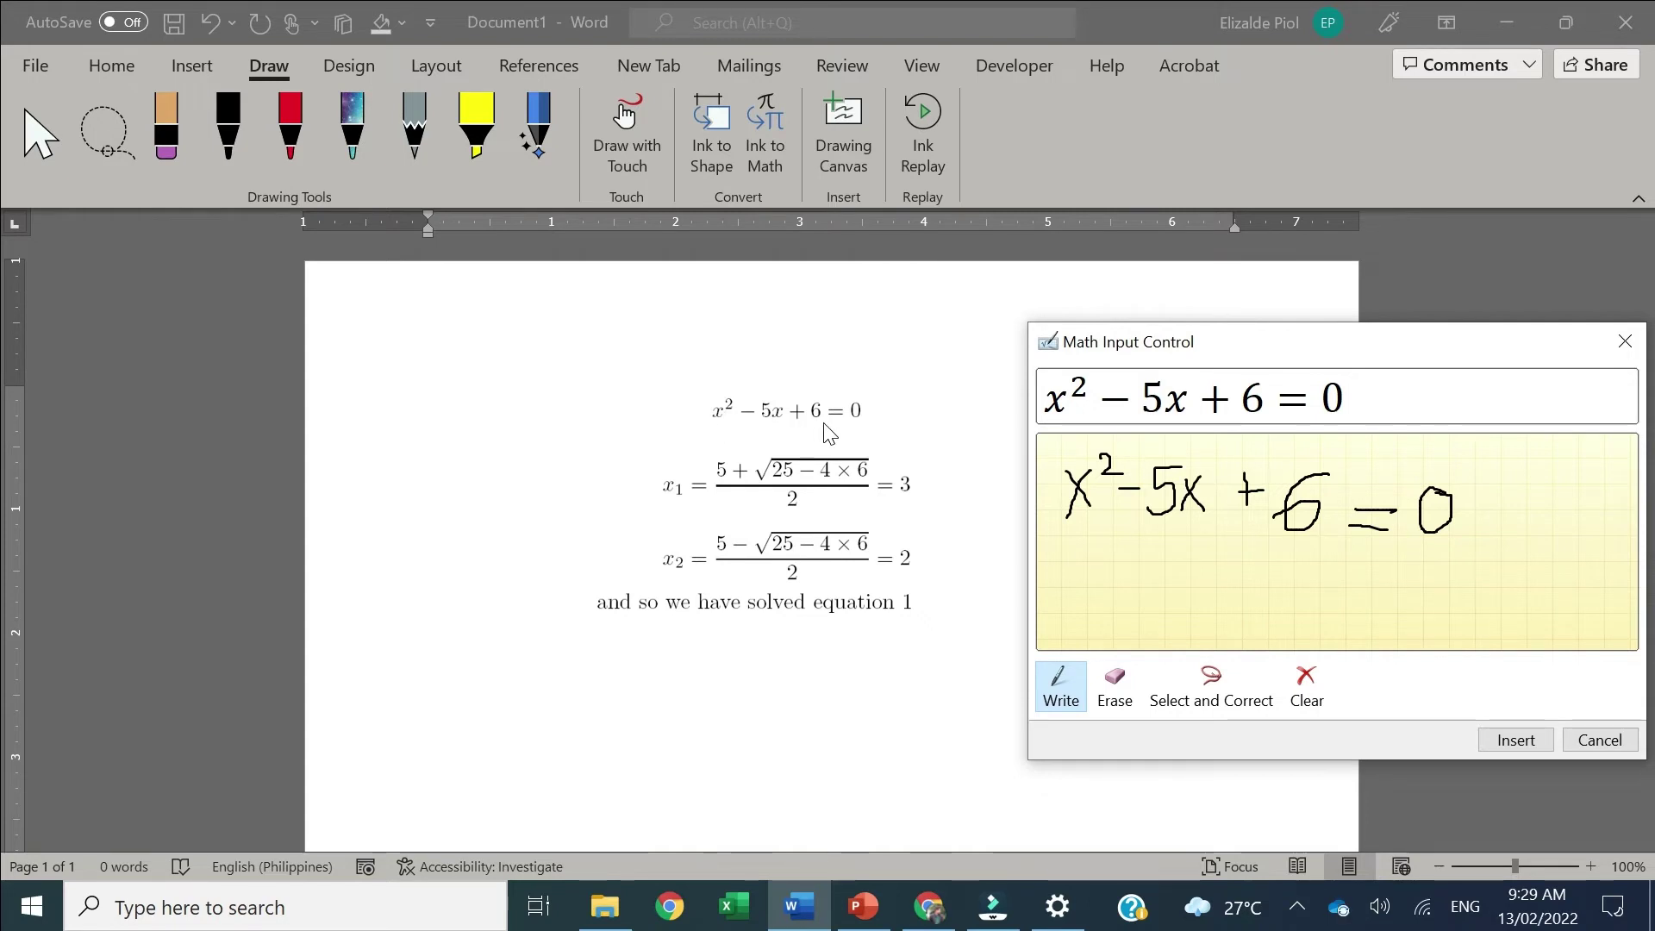
pyautogui.click(1515, 739)
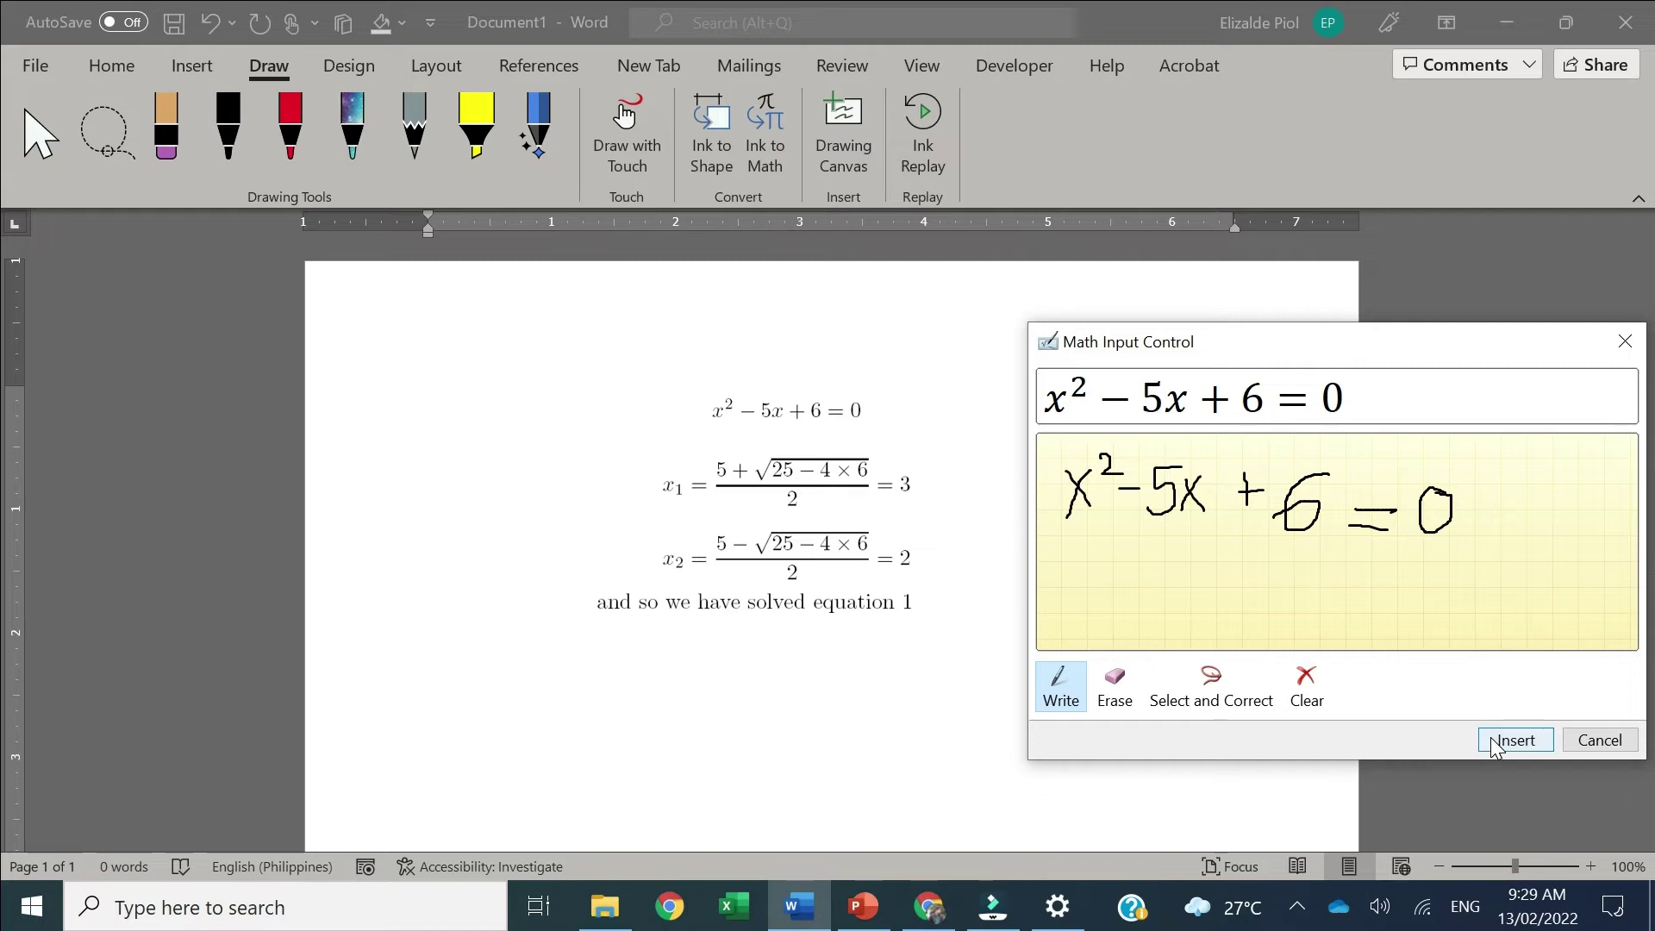
pyautogui.click(967, 705)
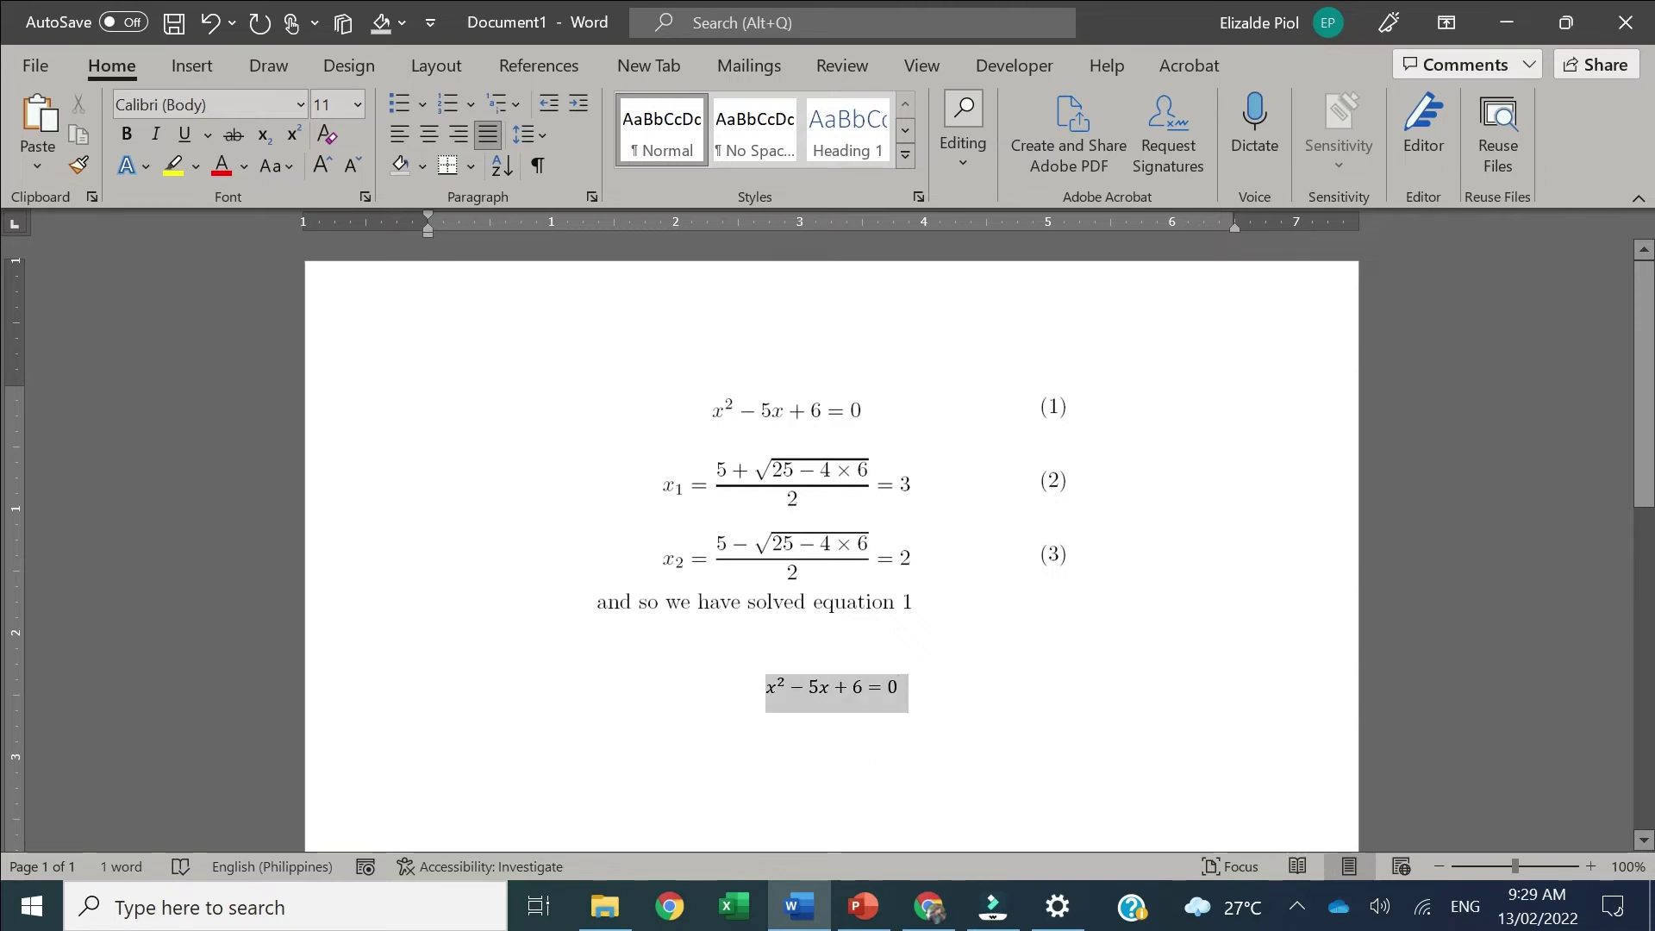
pyautogui.press('Left')
pyautogui.click(801, 491)
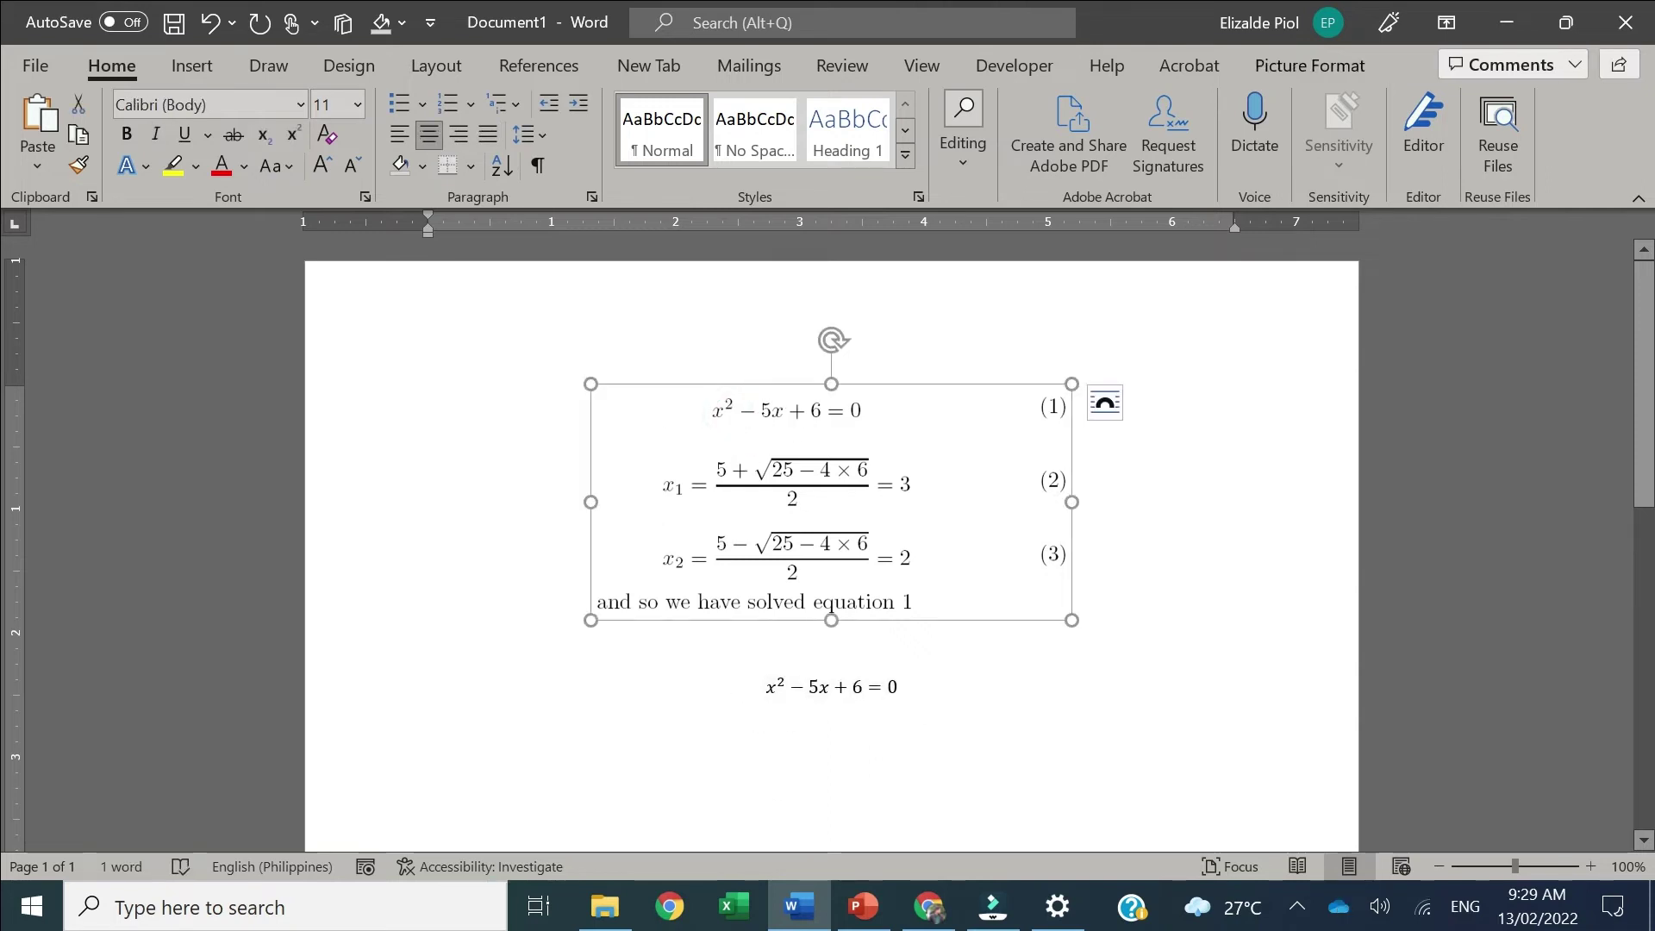
# Add an empty line below the typed equation x² − 5x + 6 = 0 and open the Ink to Math input window
pyautogui.click(973, 699)
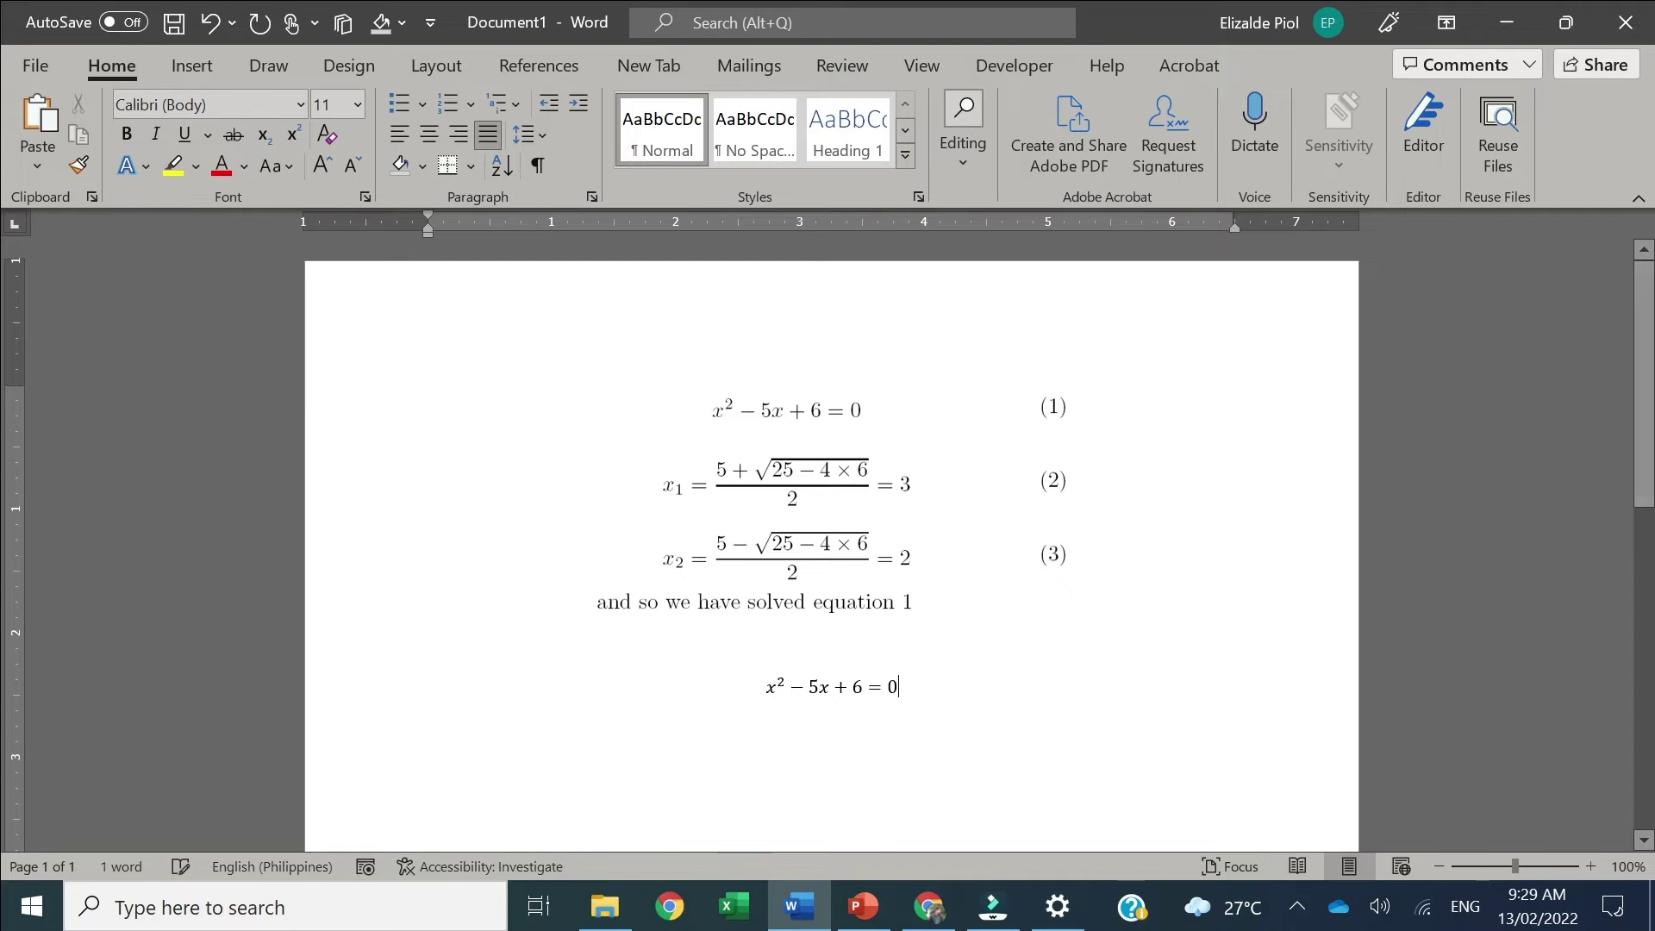
pyautogui.press('Return')
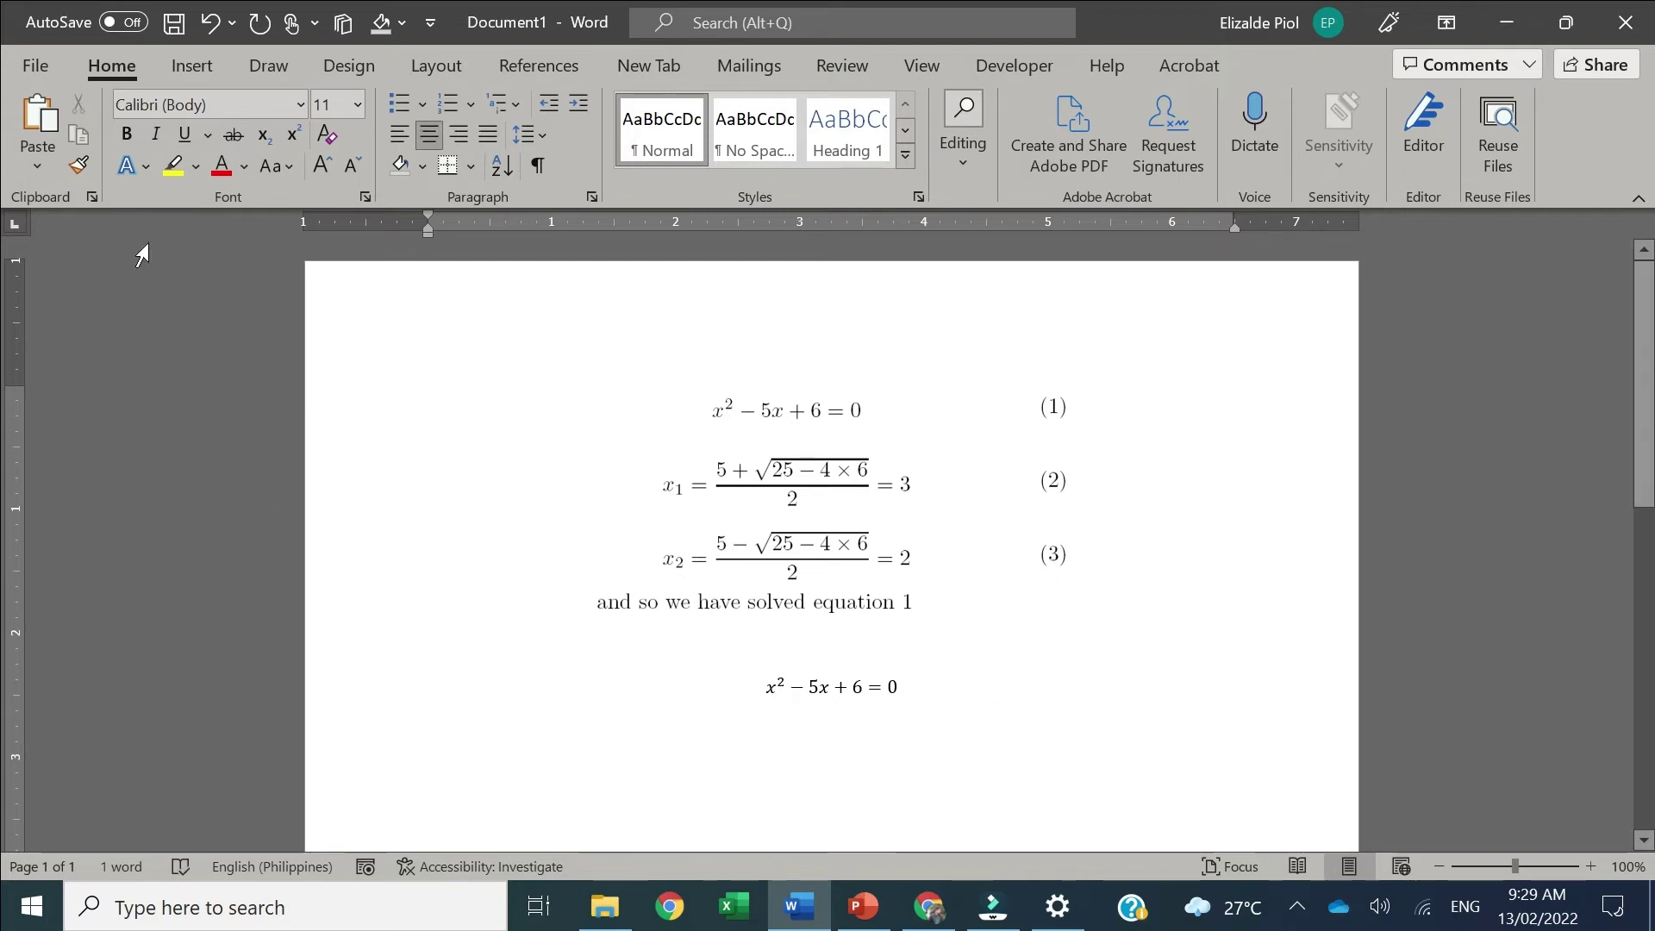
pyautogui.click(235, 67)
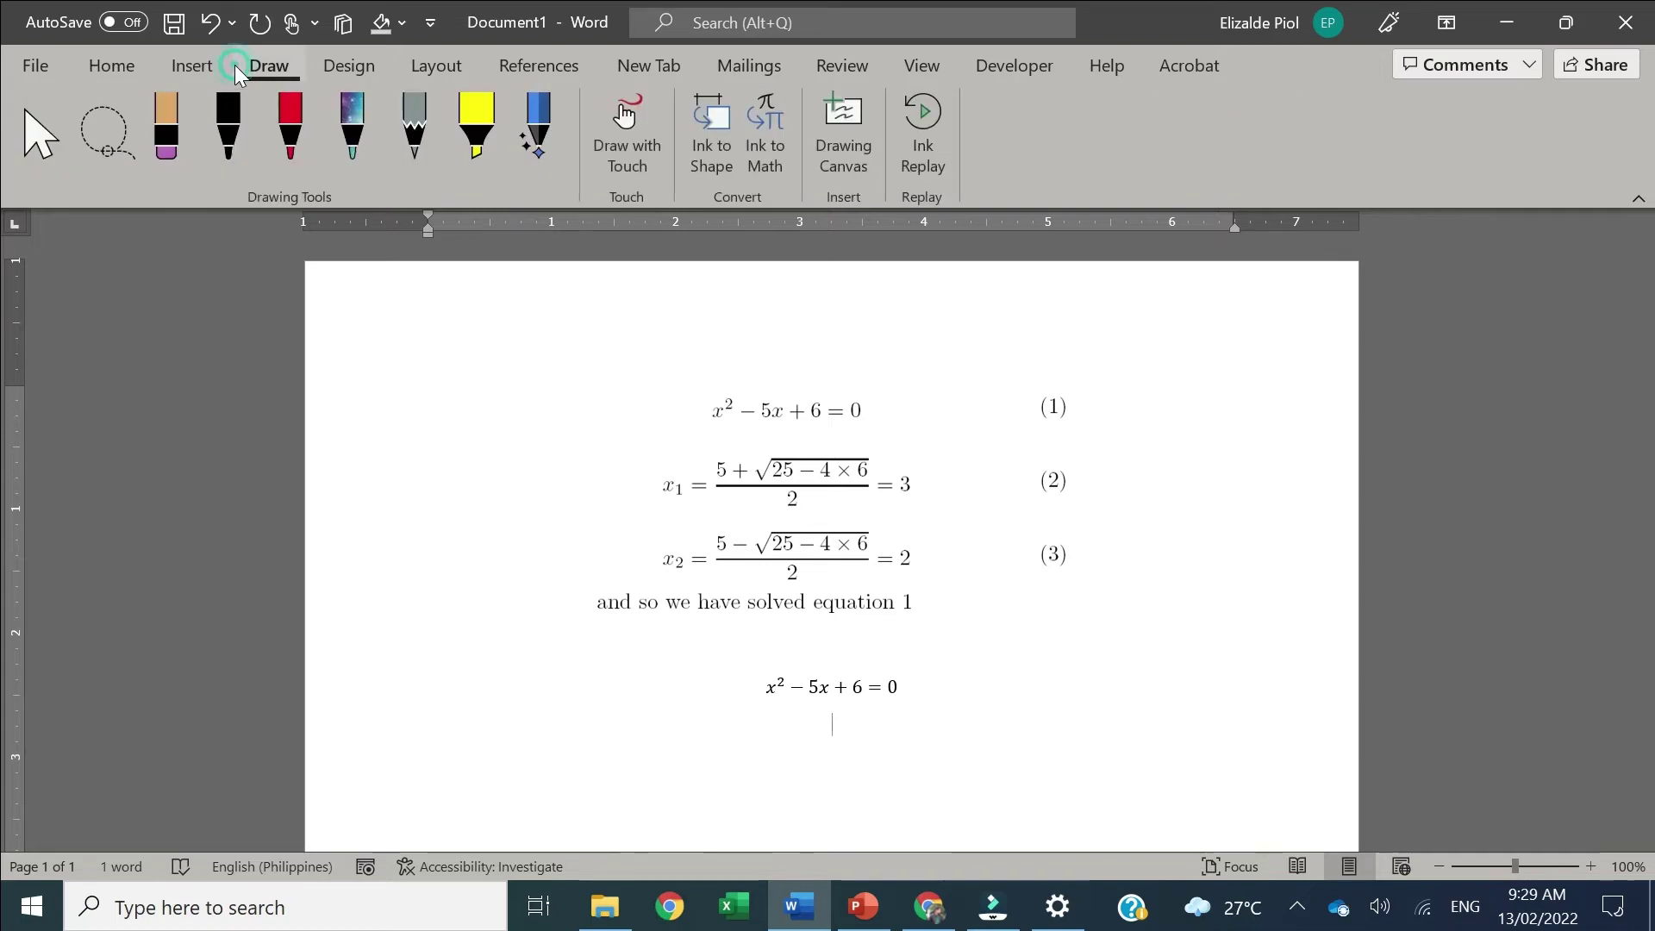
pyautogui.click(767, 168)
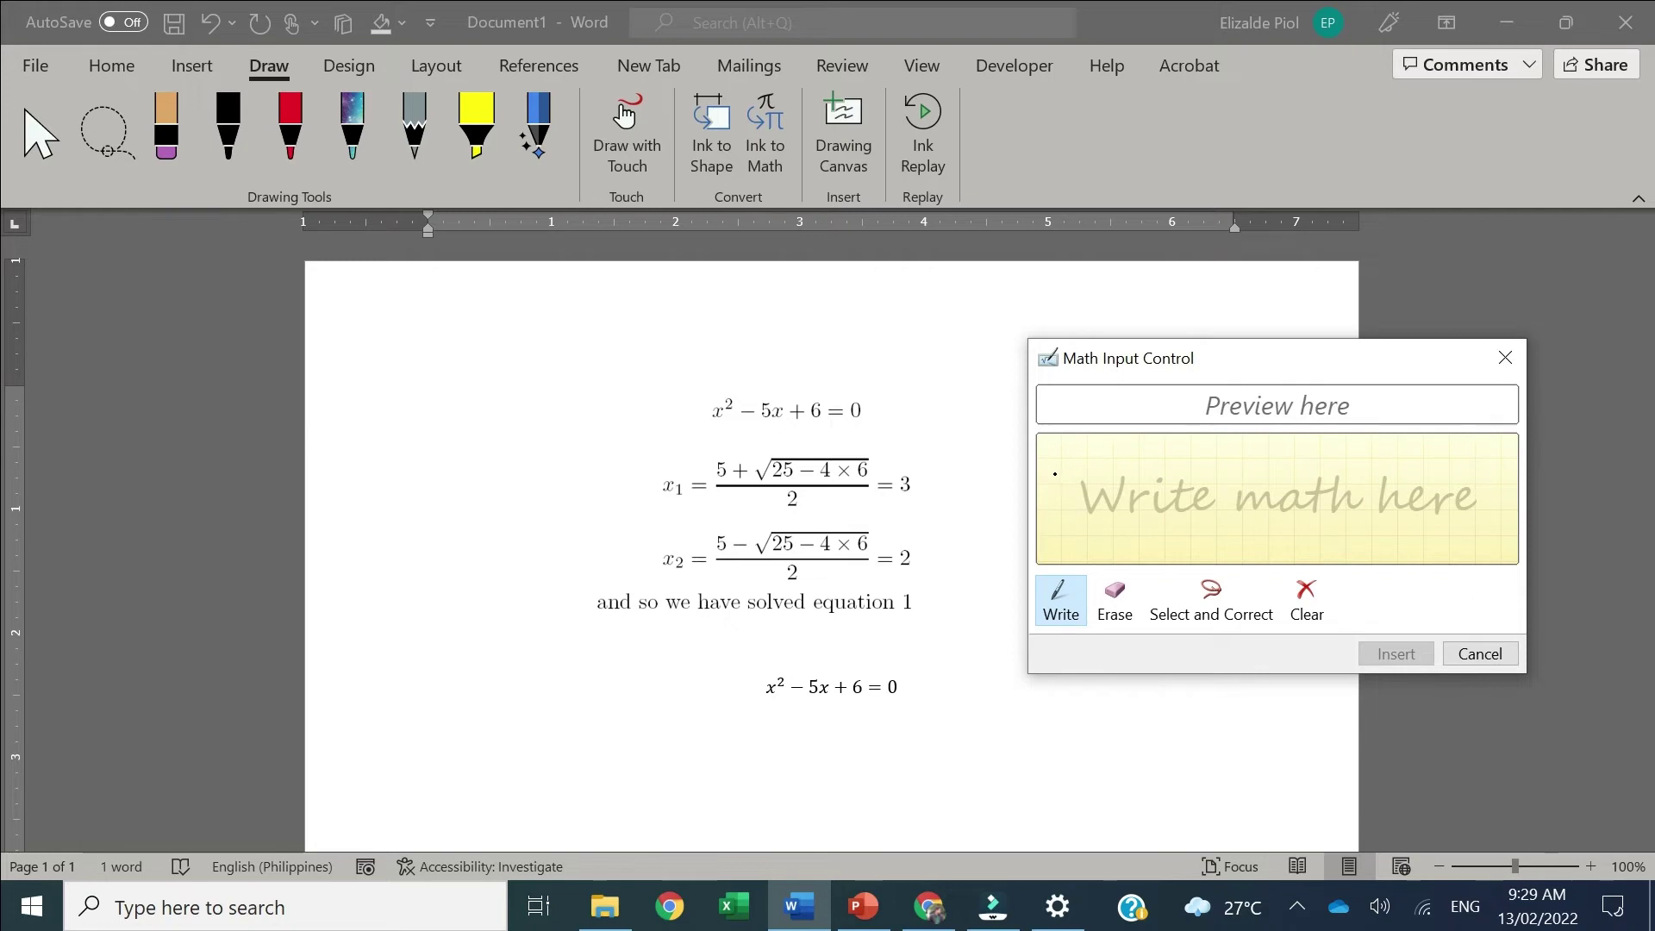
# Handwrite the beginning of the second equation, x₁ = 5 +, in the Math Input Control
pyautogui.moveTo(1058, 466)
pyautogui.mouseDown()
pyautogui.moveTo(1078, 493)
pyautogui.moveTo(1053, 497)
pyautogui.moveTo(1086, 507)
pyautogui.mouseUp()
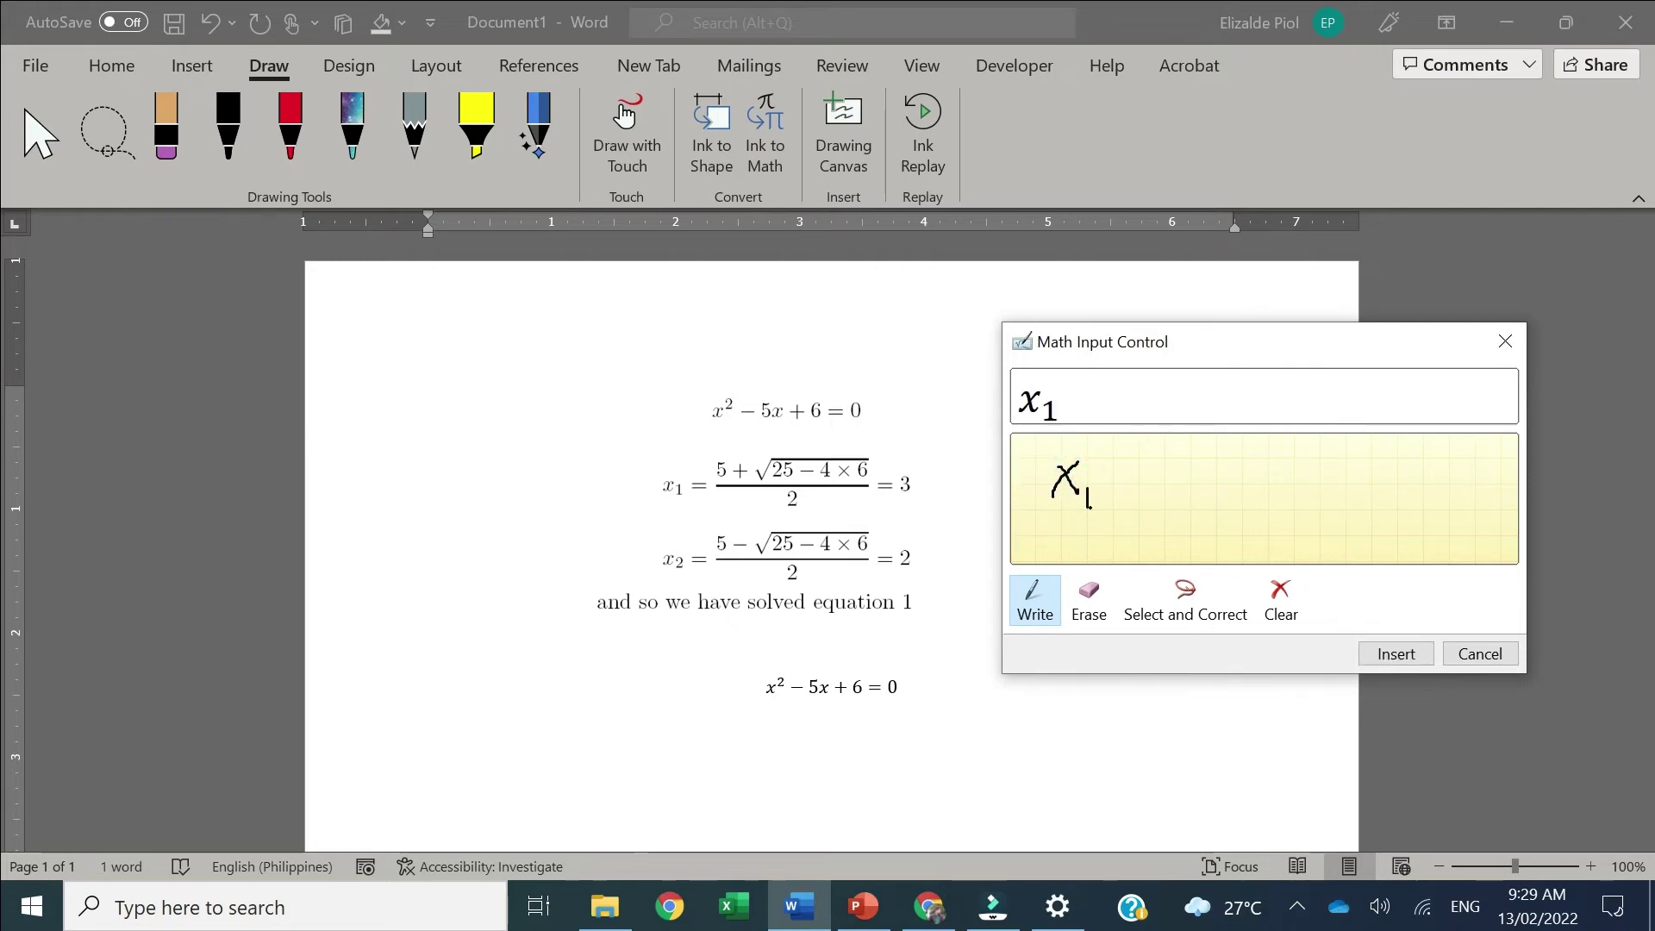
pyautogui.moveTo(1106, 492)
pyautogui.mouseDown()
pyautogui.moveTo(1148, 465)
pyautogui.moveTo(1155, 515)
pyautogui.moveTo(1197, 510)
pyautogui.mouseUp()
pyautogui.click(1227, 504)
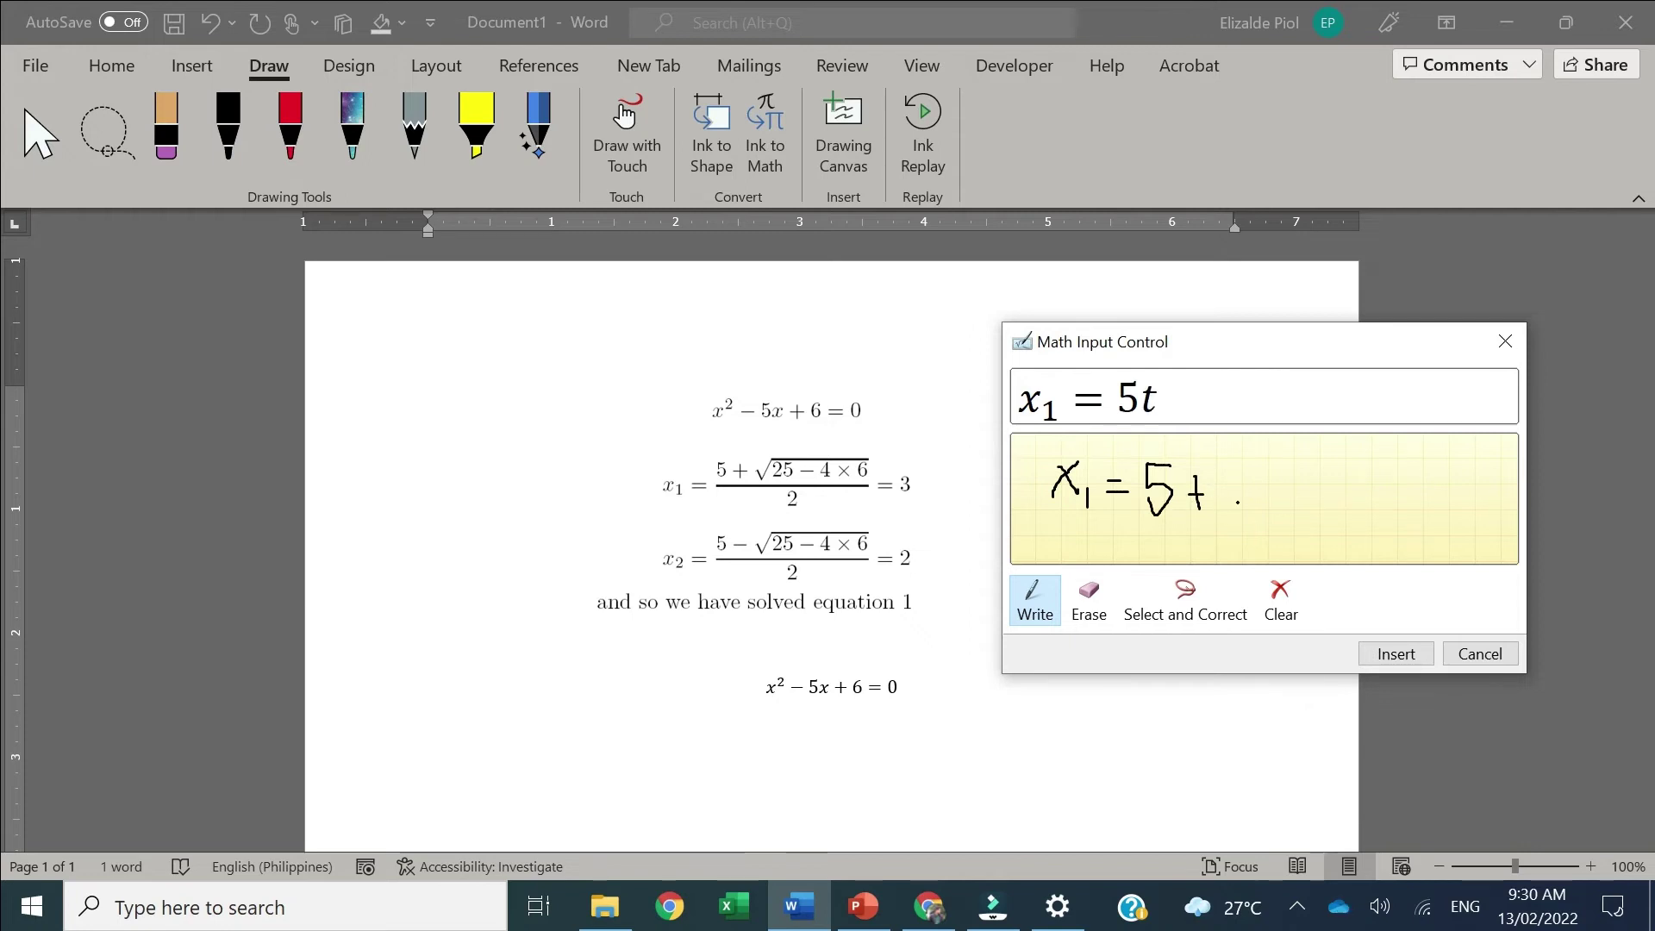